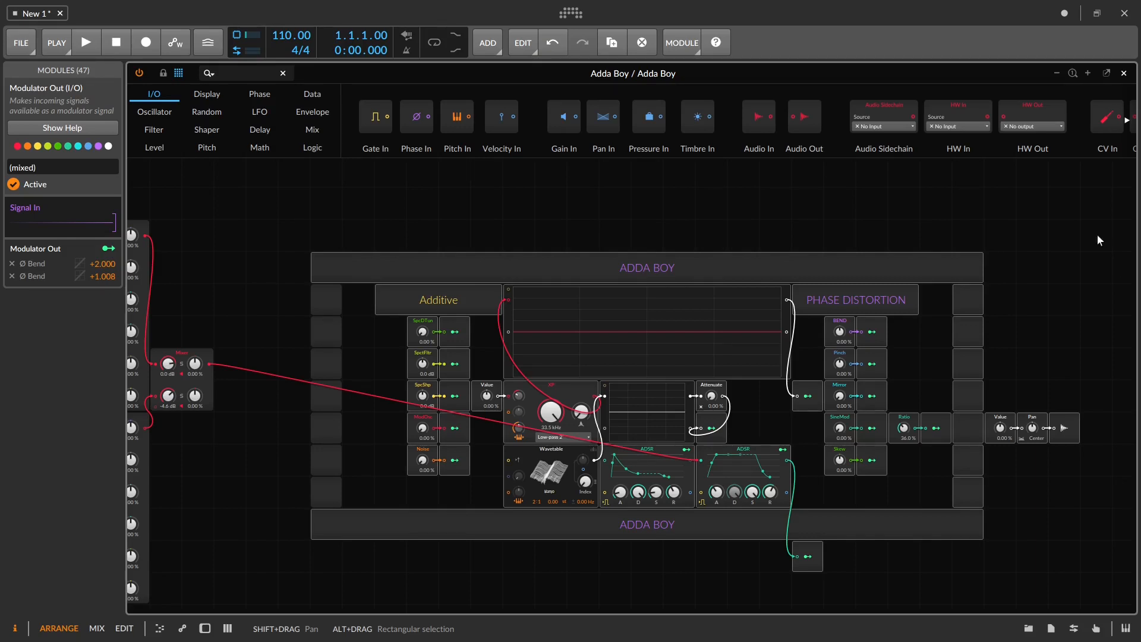
Examine the patch's phasor, scaler, sine and mixer modules, and its Additive and Phase Distortion control sections.
{"action": "left_click_drag", "start_coordinate": [1071, 188], "coordinate": [5, 588]}
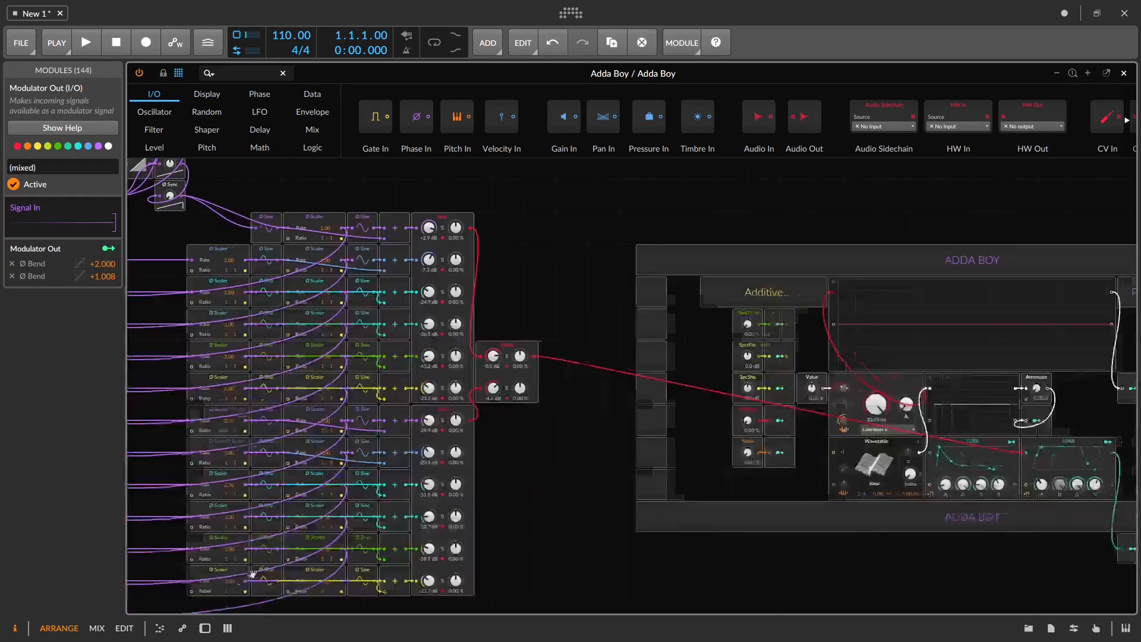
{"action": "scroll", "coordinate": [449, 344], "scroll_direction": "up", "scroll_amount": 1}
{"action": "left_click_drag", "start_coordinate": [604, 194], "coordinate": [2, 618]}
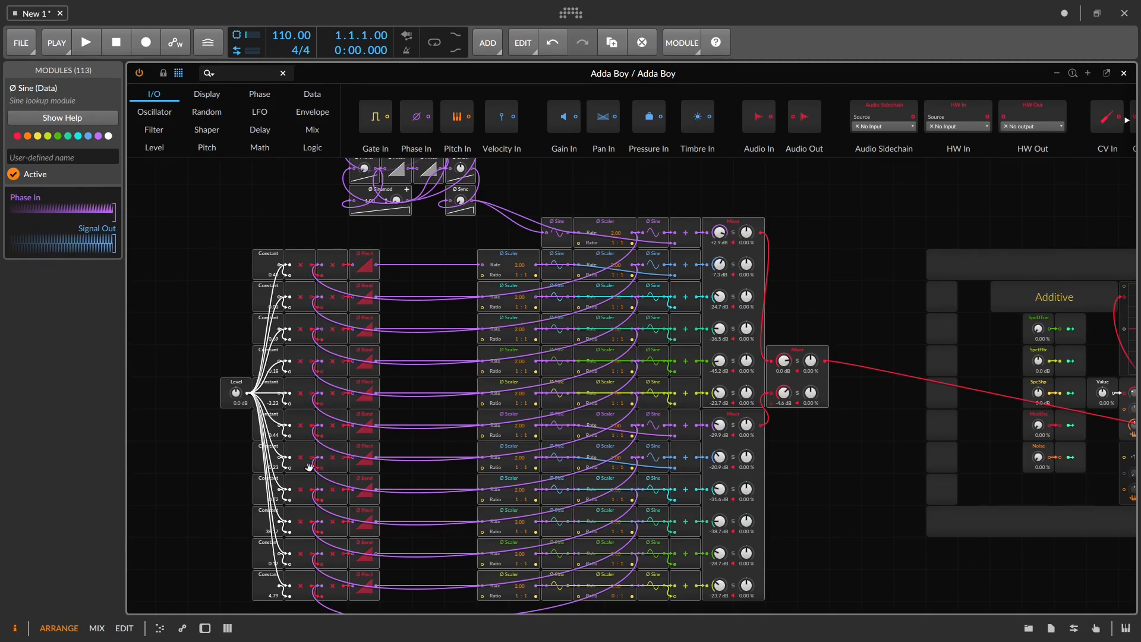
{"action": "scroll", "coordinate": [615, 340], "scroll_direction": "up", "scroll_amount": 3}
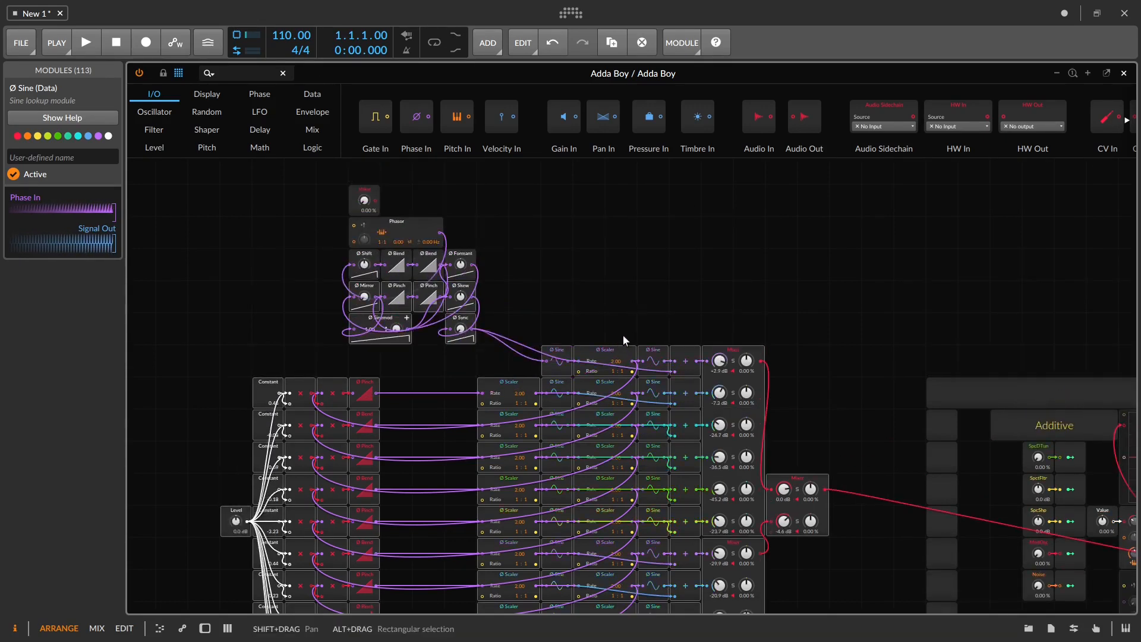
{"action": "scroll", "coordinate": [621, 343], "scroll_direction": "down", "scroll_amount": 3}
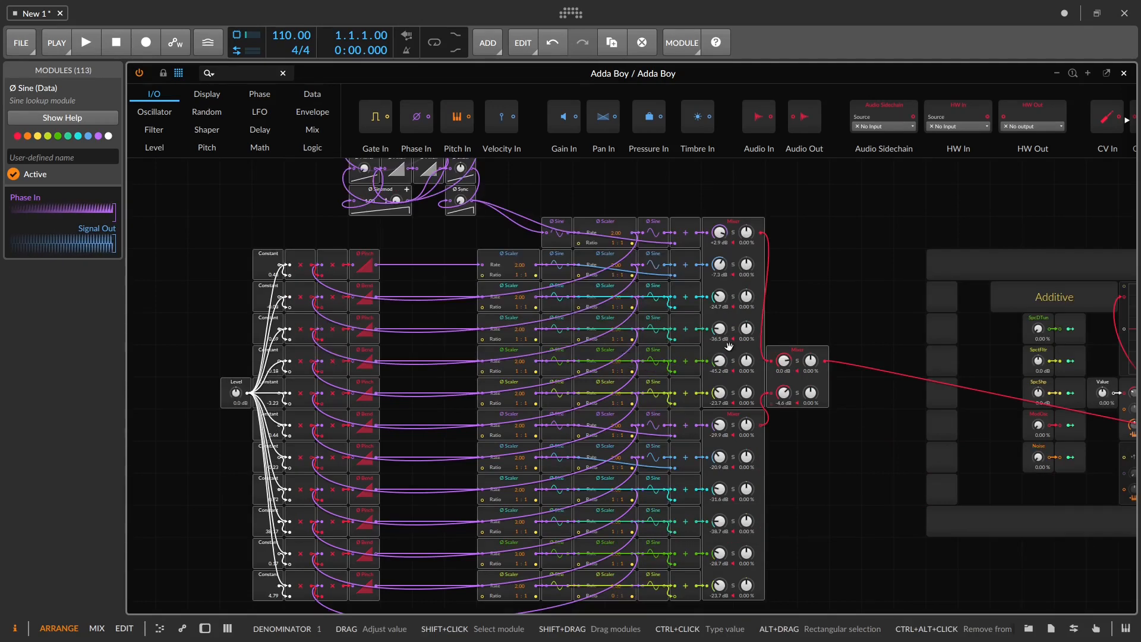
{"action": "left_click_drag", "start_coordinate": [948, 208], "coordinate": [999, 574]}
{"action": "left_click", "coordinate": [1007, 222]}
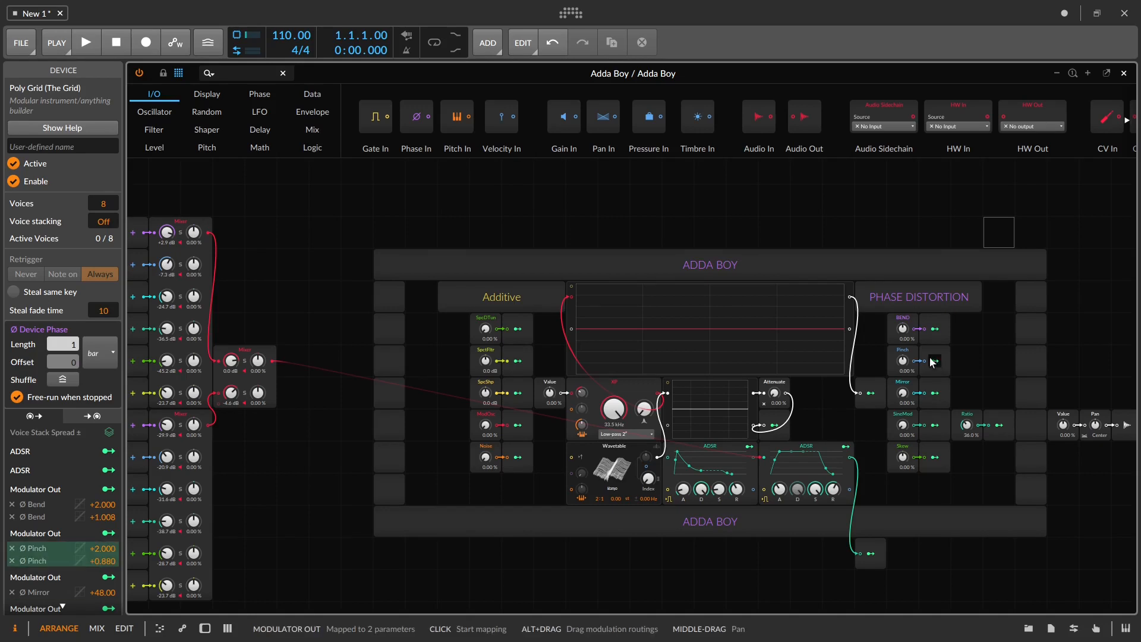
{"action": "left_click_drag", "start_coordinate": [374, 200], "coordinate": [1136, 542]}
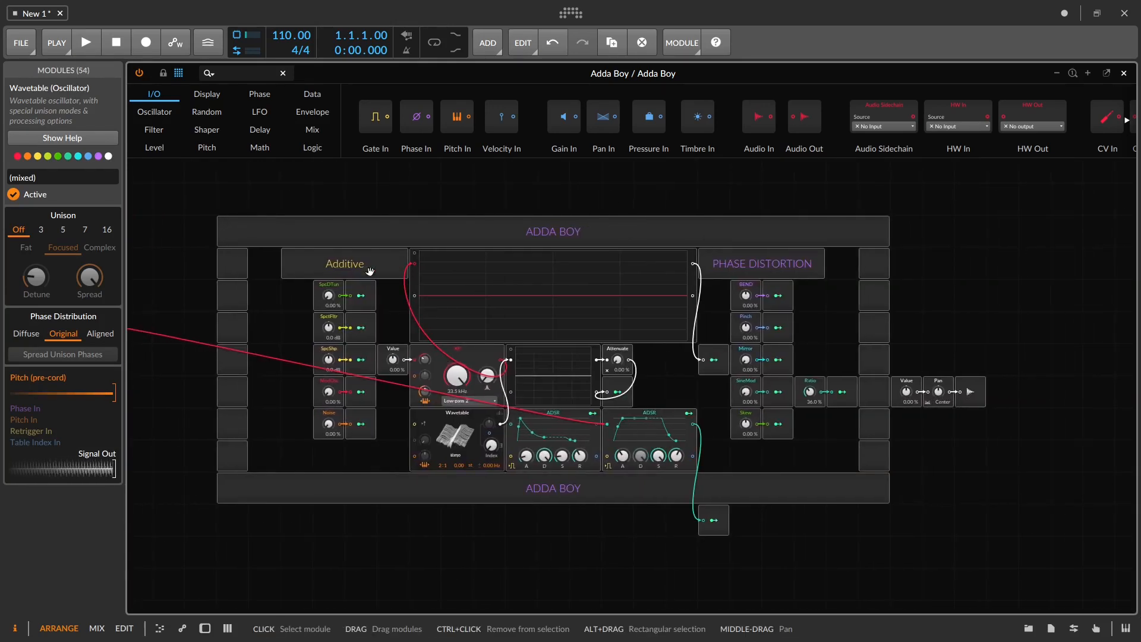
{"action": "scroll", "coordinate": [631, 386], "scroll_direction": "up", "scroll_amount": 2}
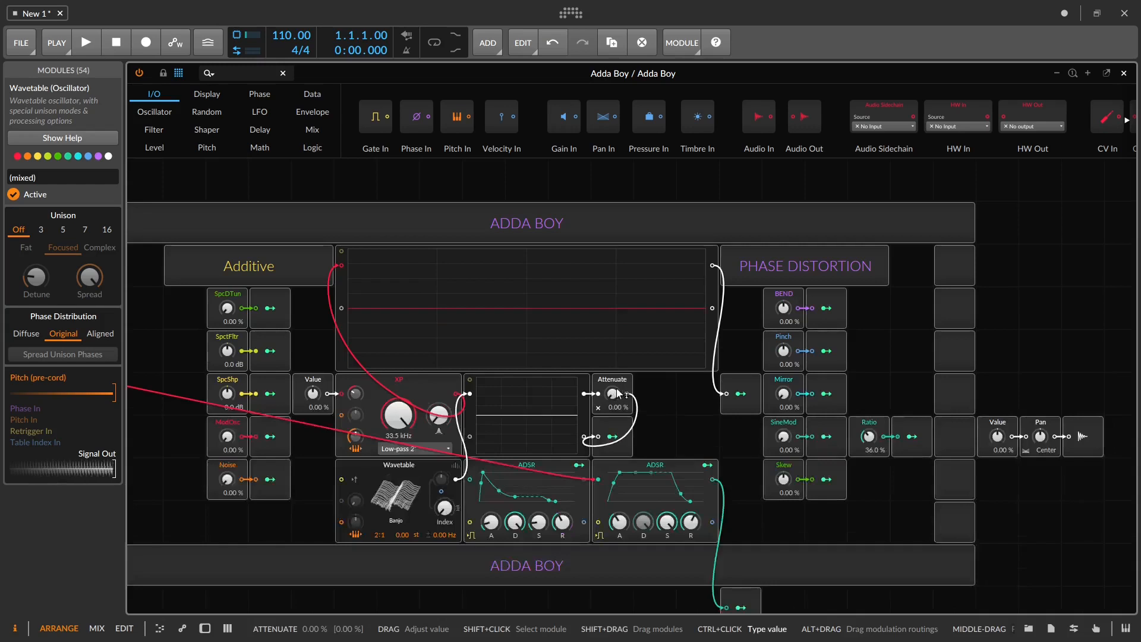
{"action": "left_click_drag", "start_coordinate": [1063, 199], "coordinate": [3, 579]}
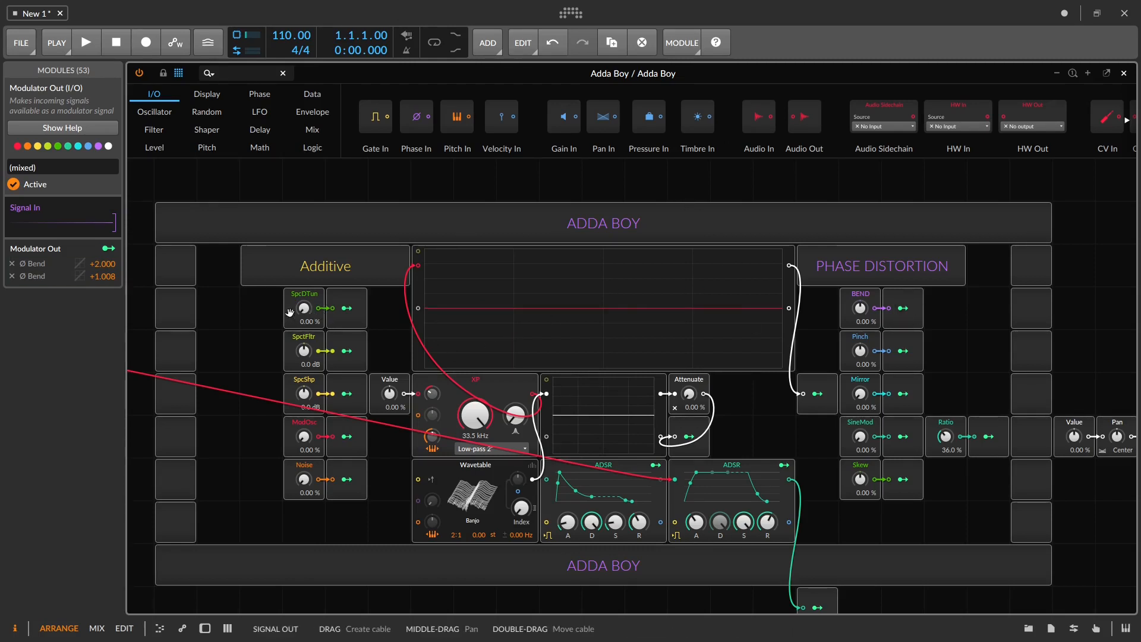
Try different amounts of spectral detune in the Additive section, sweeping SpcDTun and settling on 6.80 %.
{"action": "mouse_move", "coordinate": [306, 311]}
{"action": "left_mouse_down"}
{"action": "mouse_move", "coordinate": [305, 255]}
{"action": "mouse_move", "coordinate": [305, 309]}
{"action": "left_mouse_up"}
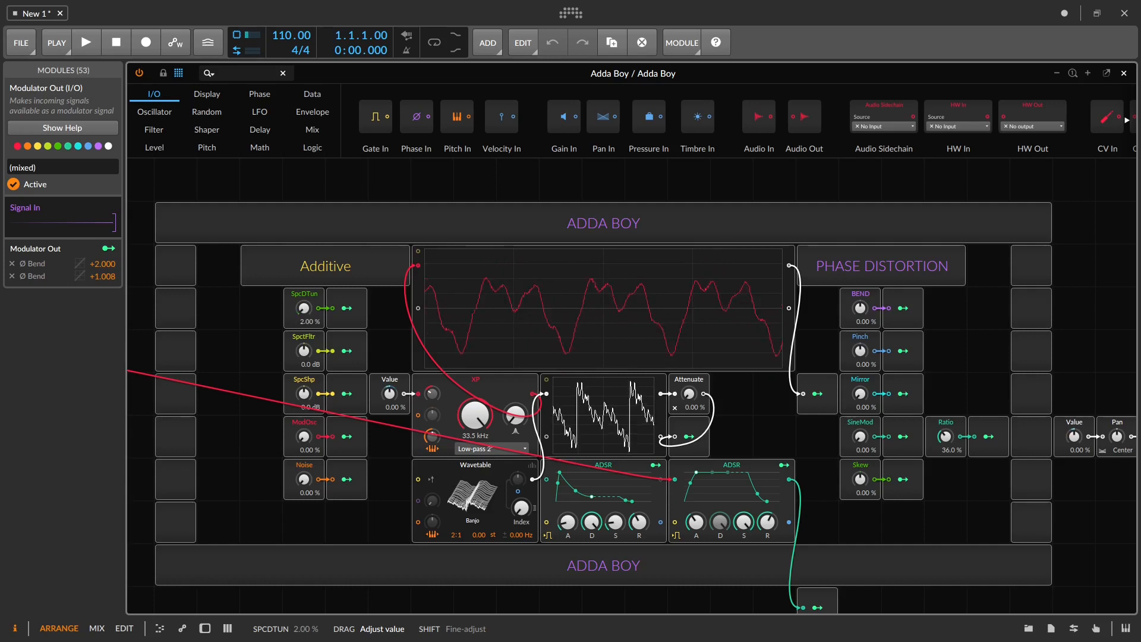
{"action": "left_click_drag", "start_coordinate": [305, 310], "coordinate": [306, 312]}
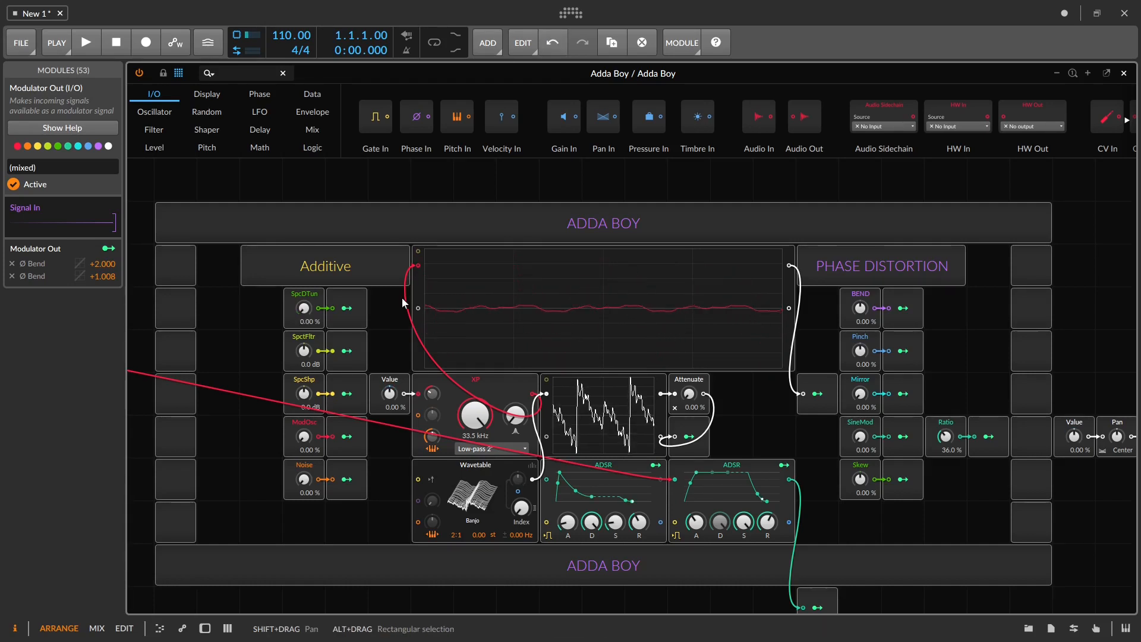
{"action": "left_click_drag", "start_coordinate": [304, 315], "coordinate": [304, 261]}
{"action": "left_click_drag", "start_coordinate": [304, 308], "coordinate": [304, 323]}
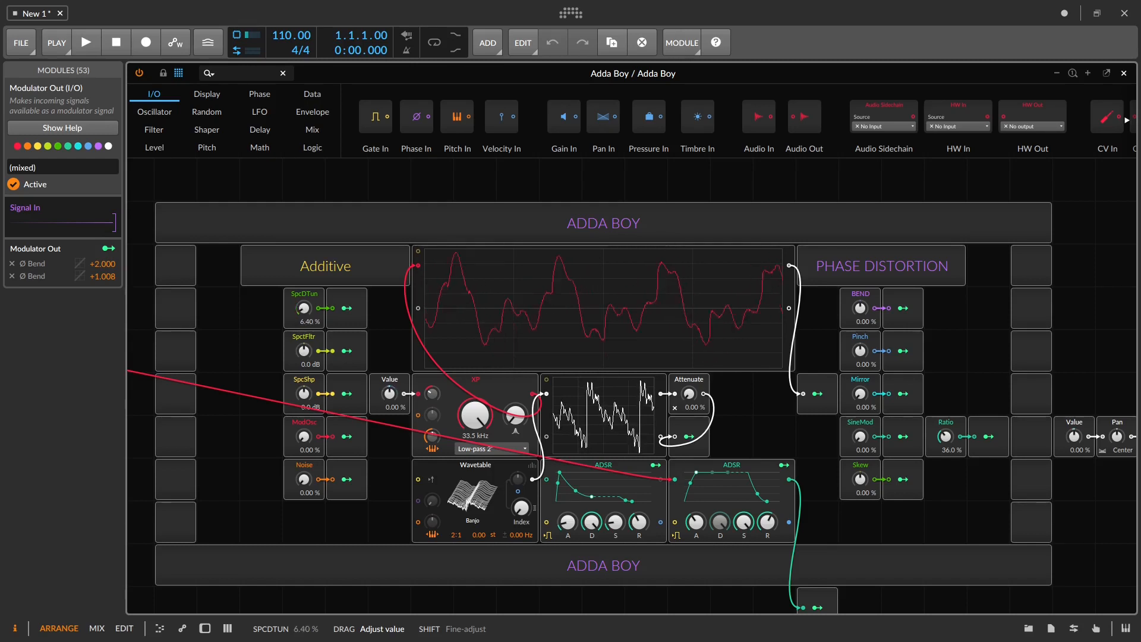
{"action": "left_click_drag", "start_coordinate": [303, 324], "coordinate": [304, 305]}
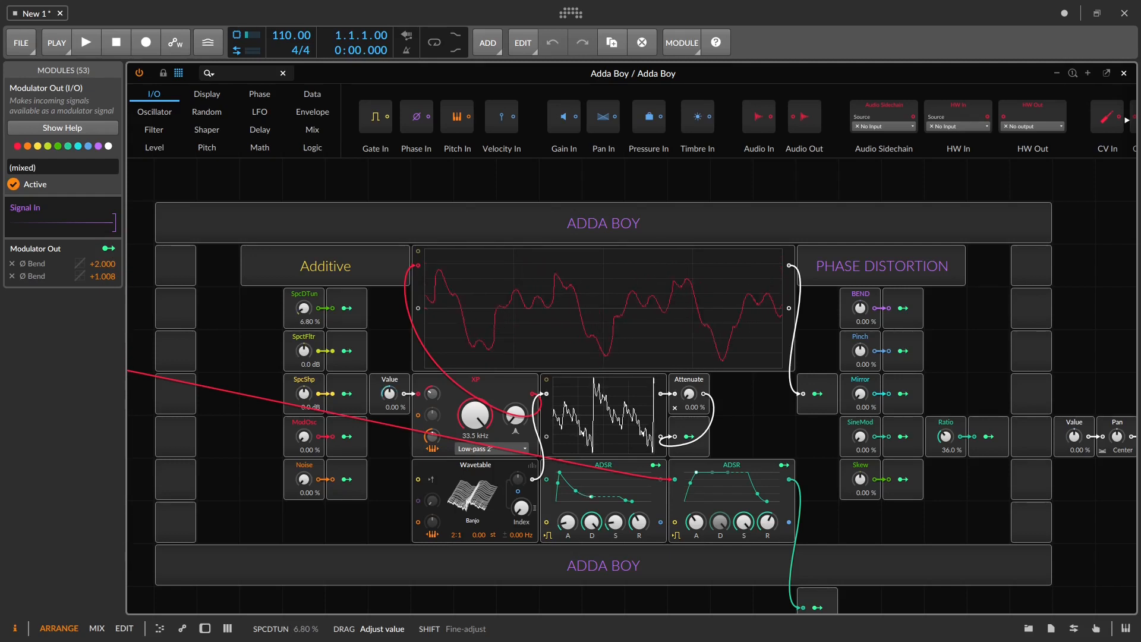
{"action": "left_click_drag", "start_coordinate": [304, 308], "coordinate": [300, 312]}
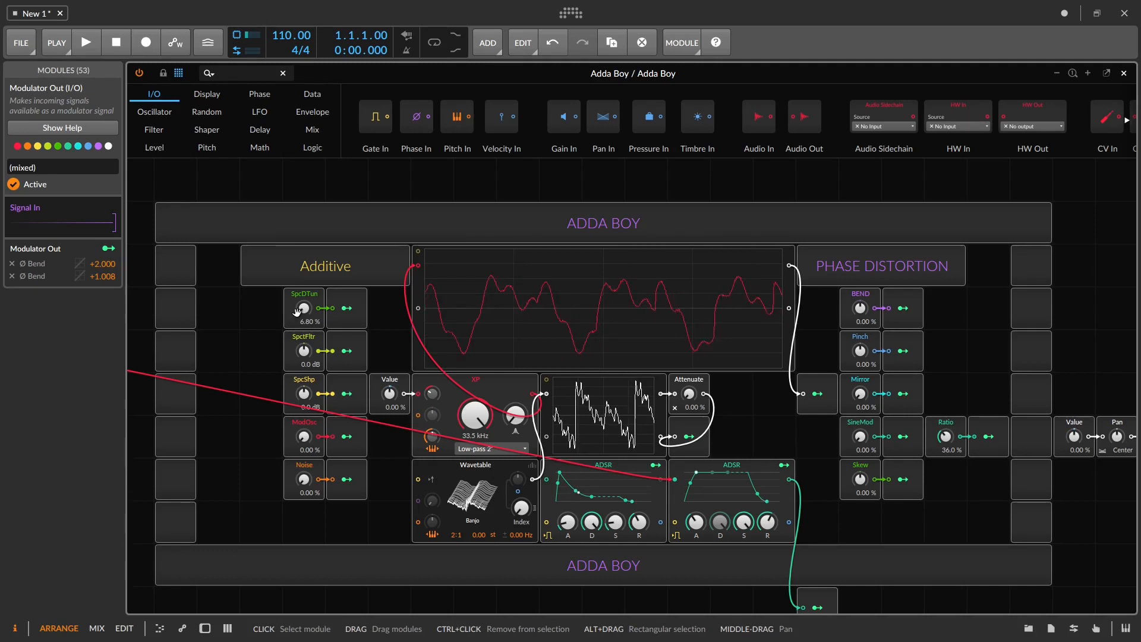
Try SpctFltr at +18.1 dB, and reset both SpcDTun and SpctFltr to zero.
{"action": "mouse_move", "coordinate": [304, 350]}
{"action": "left_mouse_down"}
{"action": "mouse_move", "coordinate": [304, 368]}
{"action": "mouse_move", "coordinate": [304, 344]}
{"action": "left_mouse_up"}
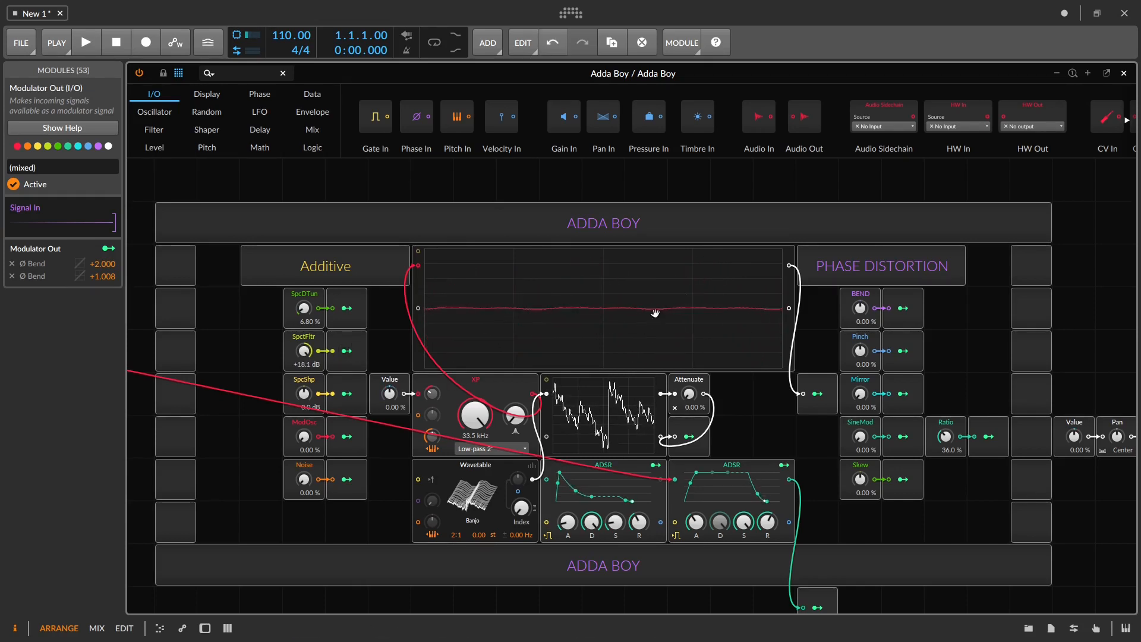
{"action": "double_click", "coordinate": [309, 313]}
{"action": "double_click", "coordinate": [306, 353]}
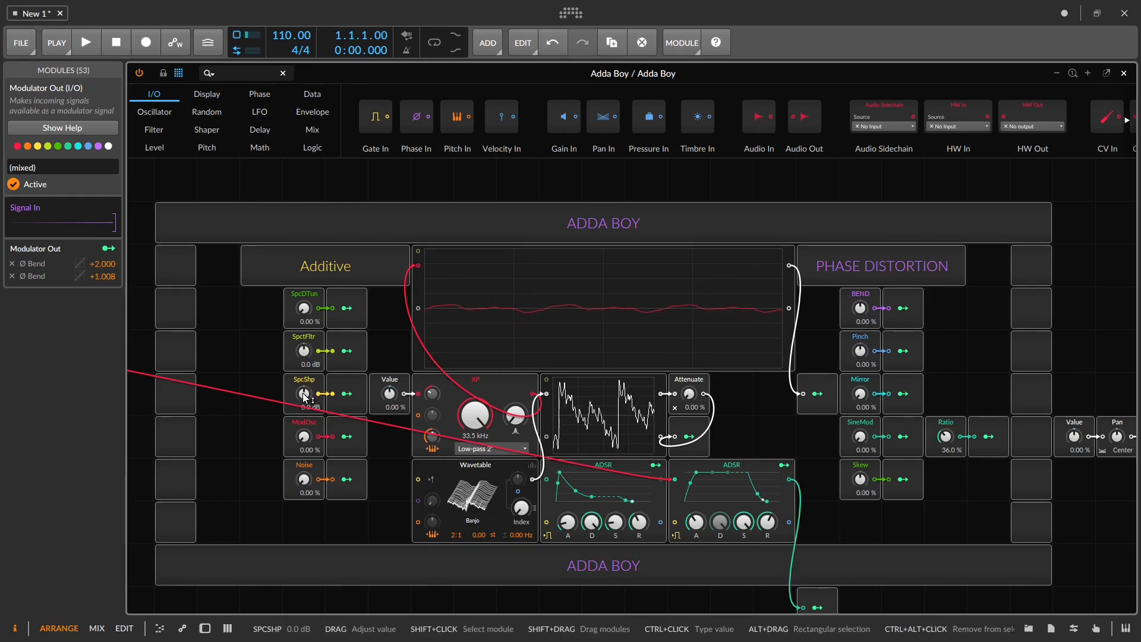
Try the Additive controls with SpcShp at +10.1 dB, SpctFltr at +16.0 dB and Noise at 100 %, and sweep ModOsc.
{"action": "left_click_drag", "start_coordinate": [303, 394], "coordinate": [303, 391]}
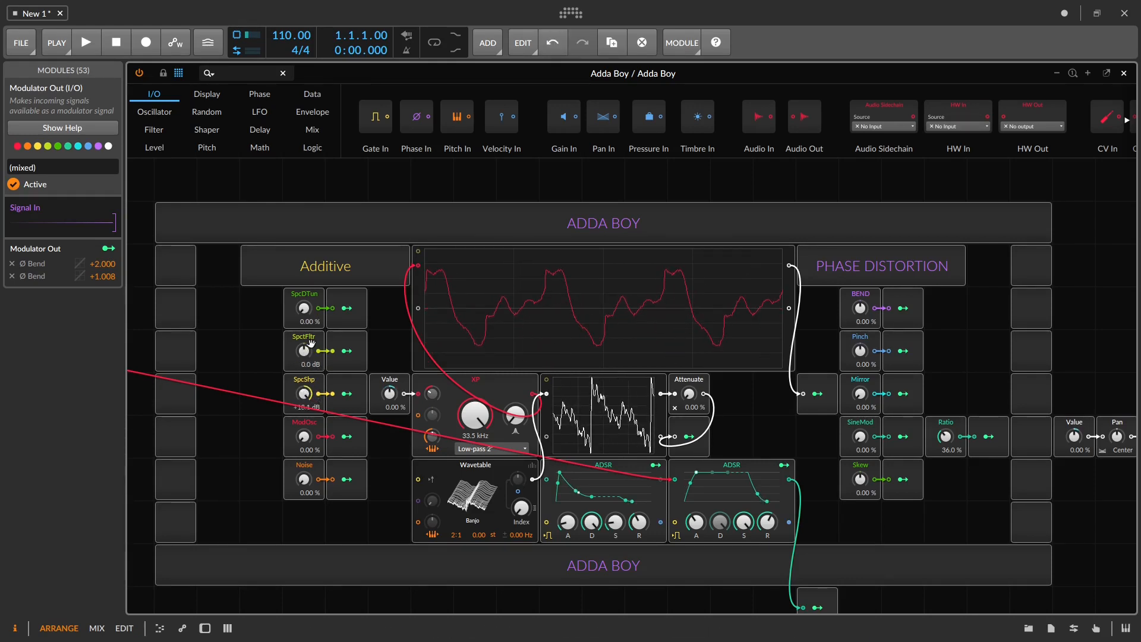
{"action": "left_click_drag", "start_coordinate": [305, 353], "coordinate": [306, 334]}
{"action": "left_click_drag", "start_coordinate": [301, 388], "coordinate": [311, 351]}
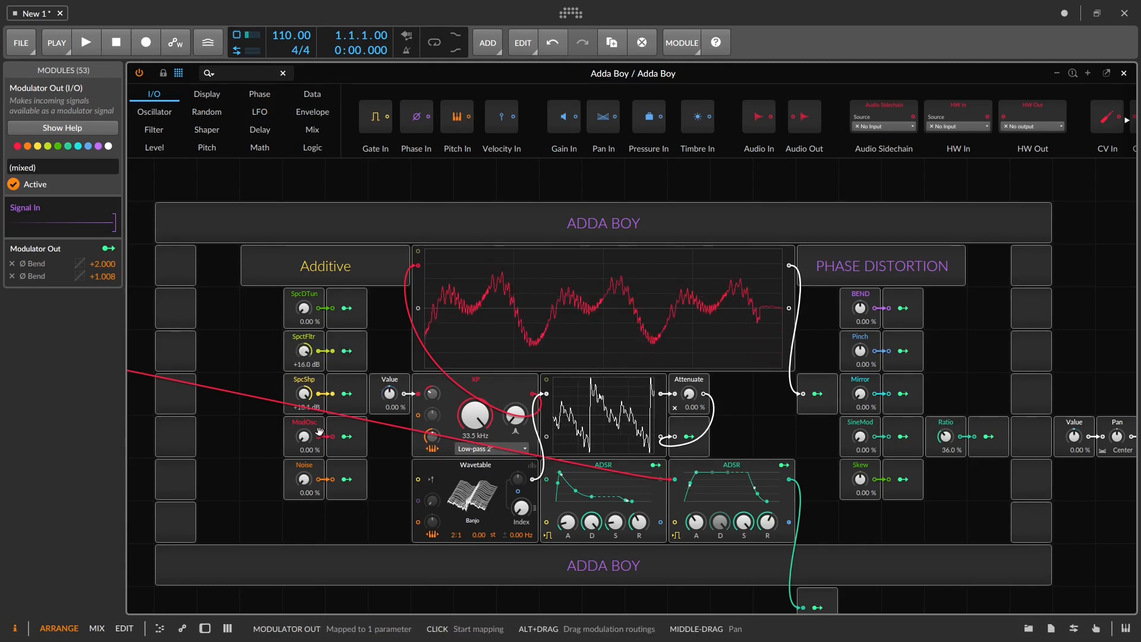
{"action": "left_click_drag", "start_coordinate": [304, 436], "coordinate": [304, 481]}
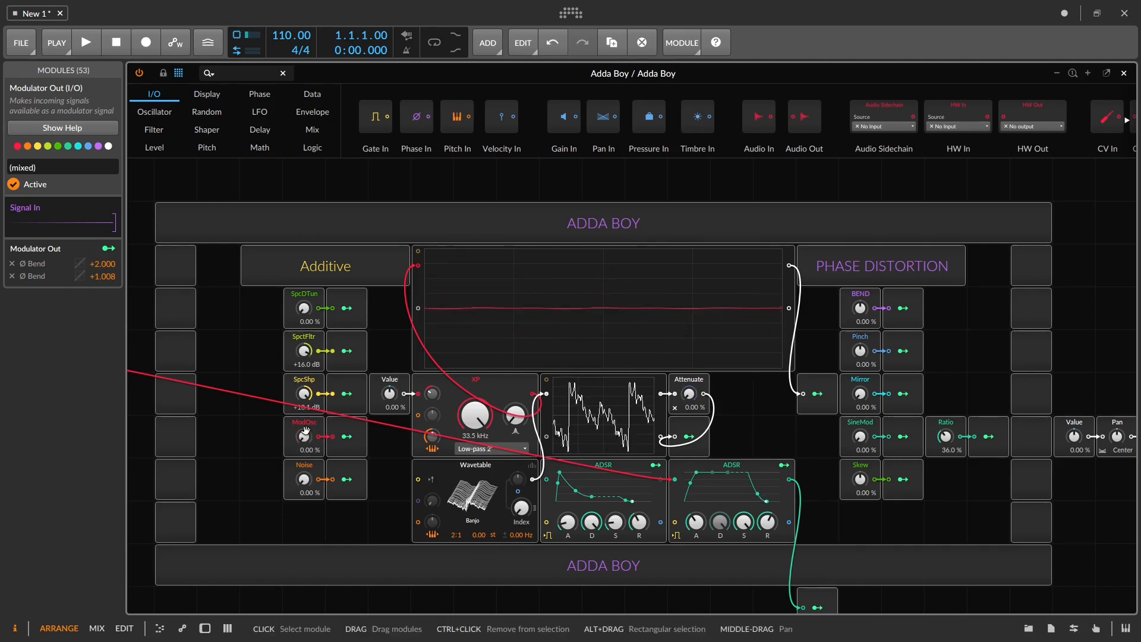
{"action": "mouse_move", "coordinate": [305, 481]}
{"action": "left_mouse_down"}
{"action": "mouse_move", "coordinate": [304, 464]}
{"action": "mouse_move", "coordinate": [309, 477]}
{"action": "left_mouse_up"}
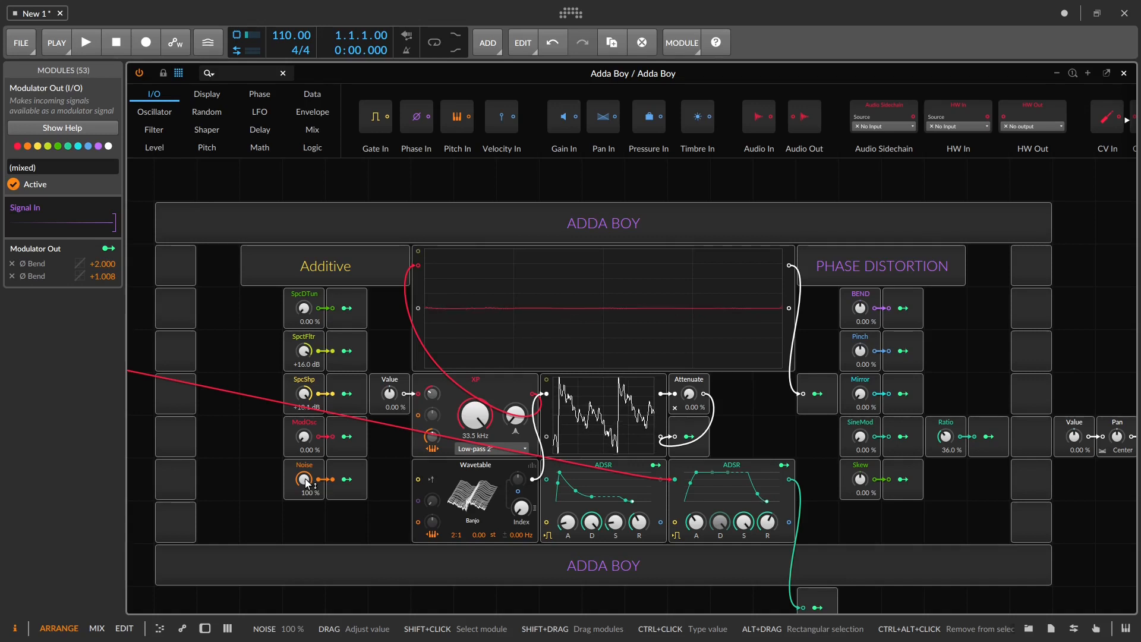
Undo the recent SpcShp, SpctFltr and Noise changes in the Additive section.
{"action": "key", "text": "ctrl+z"}
{"action": "key", "text": "ctrl+z"}
{"action": "key", "text": "ctrl+z"}
{"action": "key", "text": "ctrl+z"}
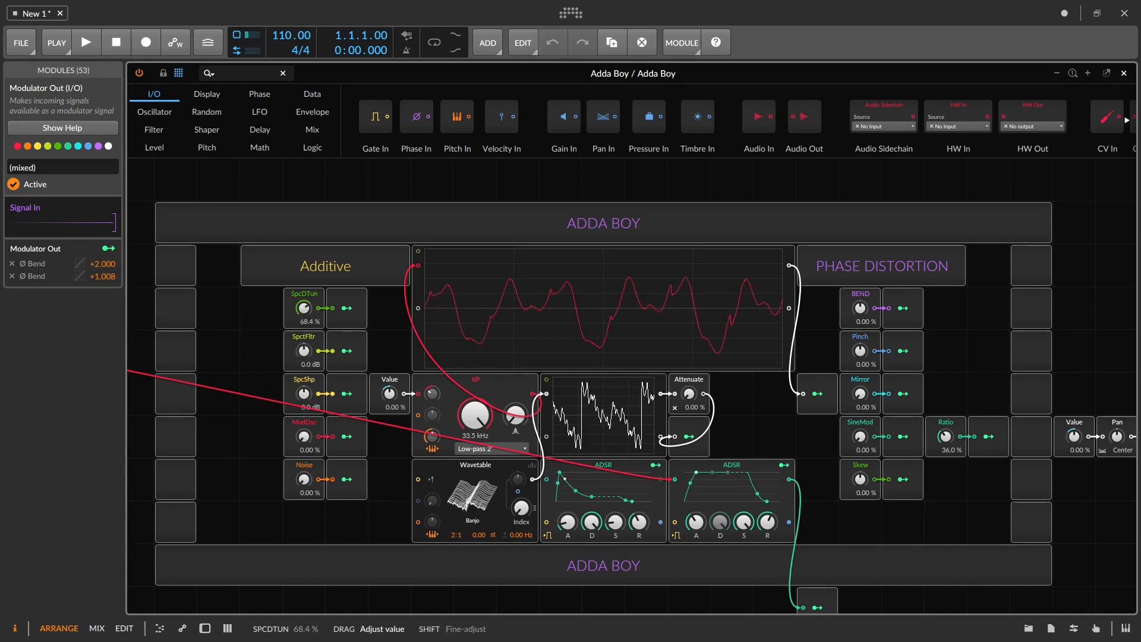
Set the Additive controls to SpcDTun 4.00 %, SpctFltr +10.2 dB, SpcShp +11.9 dB and ModOsc 3.60 %.
{"action": "left_click_drag", "start_coordinate": [258, 296], "coordinate": [371, 492]}
{"action": "left_click_drag", "start_coordinate": [304, 354], "coordinate": [303, 333]}
{"action": "left_click_drag", "start_coordinate": [305, 395], "coordinate": [303, 370]}
{"action": "left_click_drag", "start_coordinate": [305, 351], "coordinate": [310, 303]}
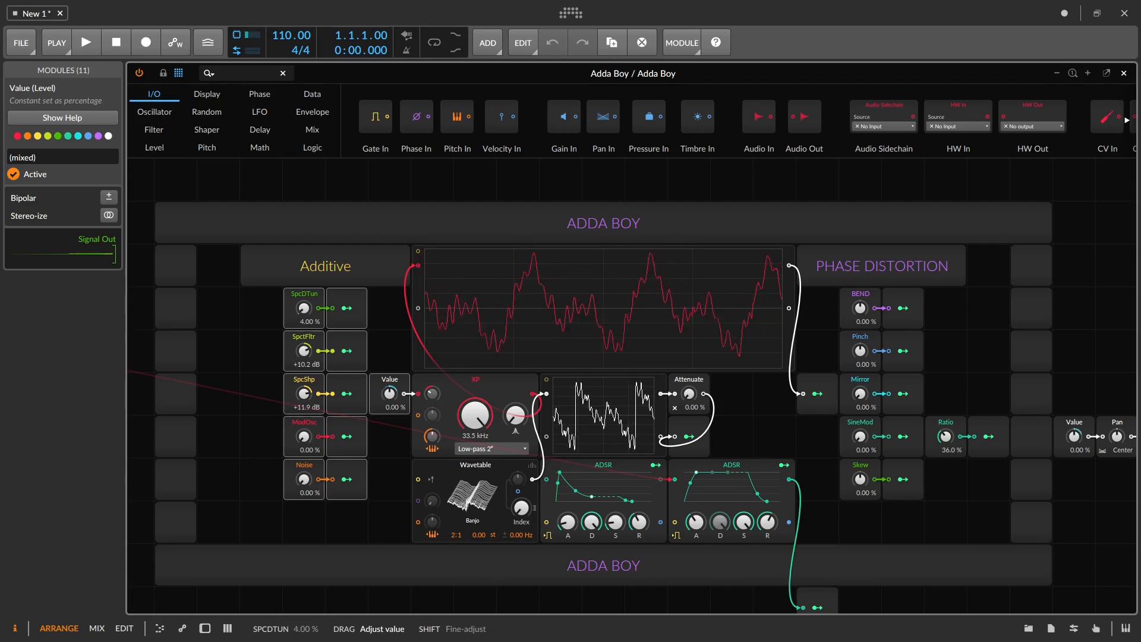
{"action": "left_click_drag", "start_coordinate": [303, 437], "coordinate": [304, 433]}
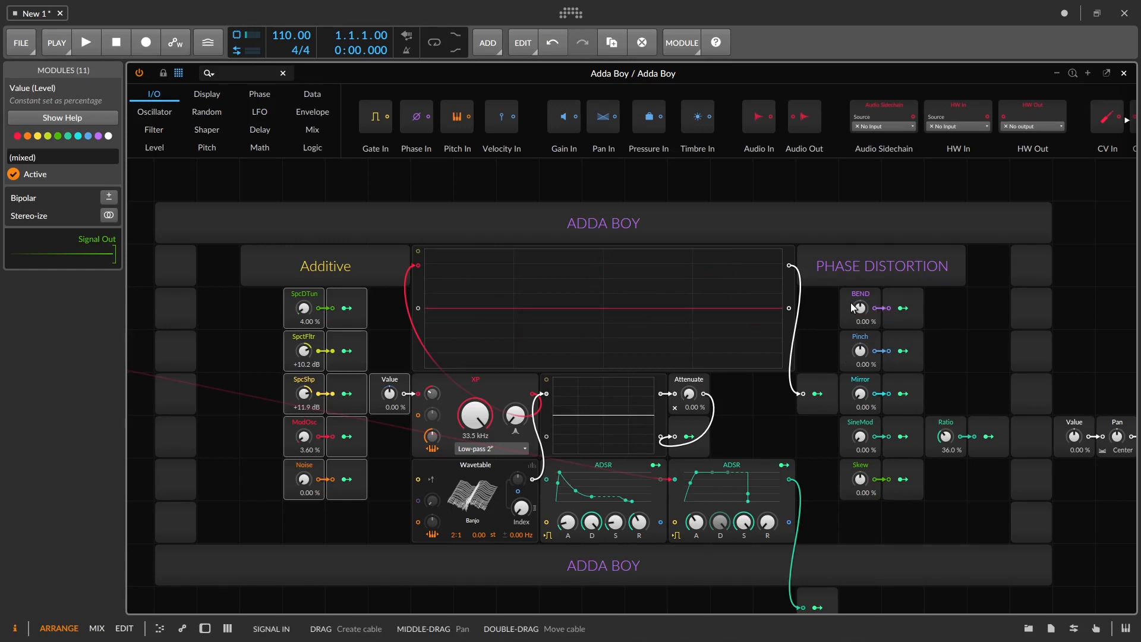
Sweep the Phase Distortion BEND amount through negative and positive values, ending at 46.4 %.
{"action": "left_click_drag", "start_coordinate": [861, 308], "coordinate": [861, 261]}
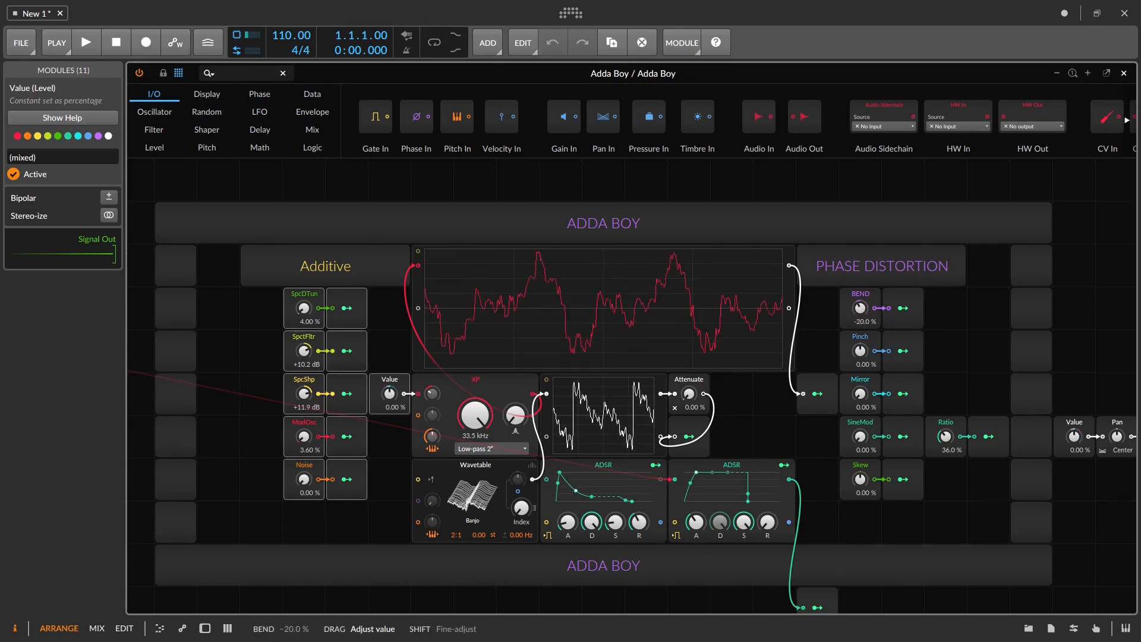
{"action": "left_click_drag", "start_coordinate": [860, 308], "coordinate": [860, 349]}
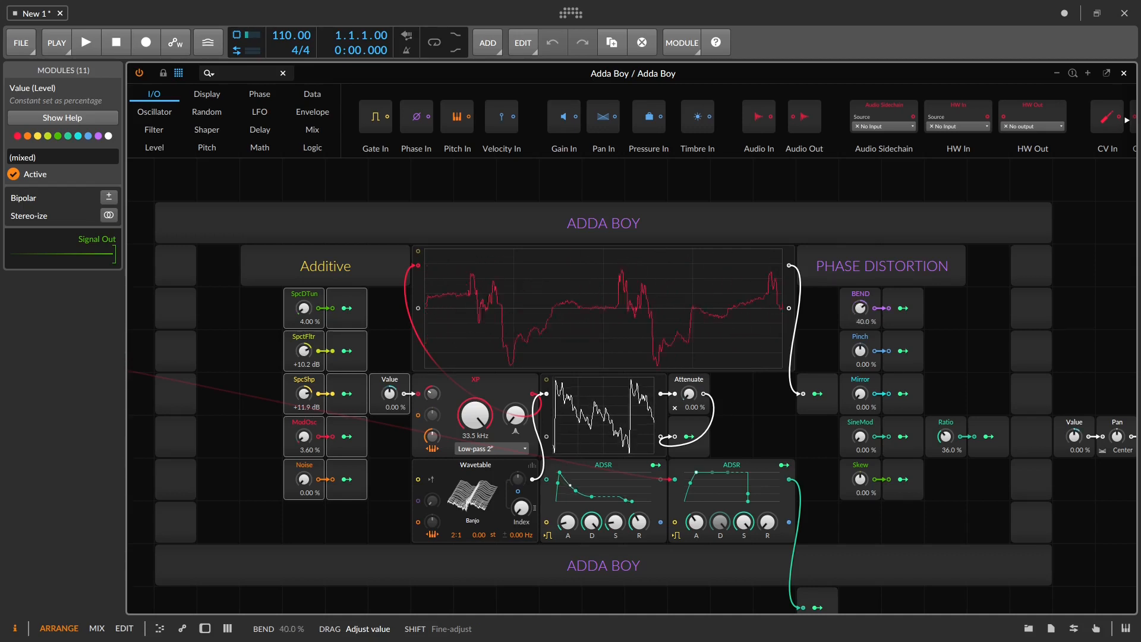
{"action": "left_click_drag", "start_coordinate": [860, 307], "coordinate": [860, 287]}
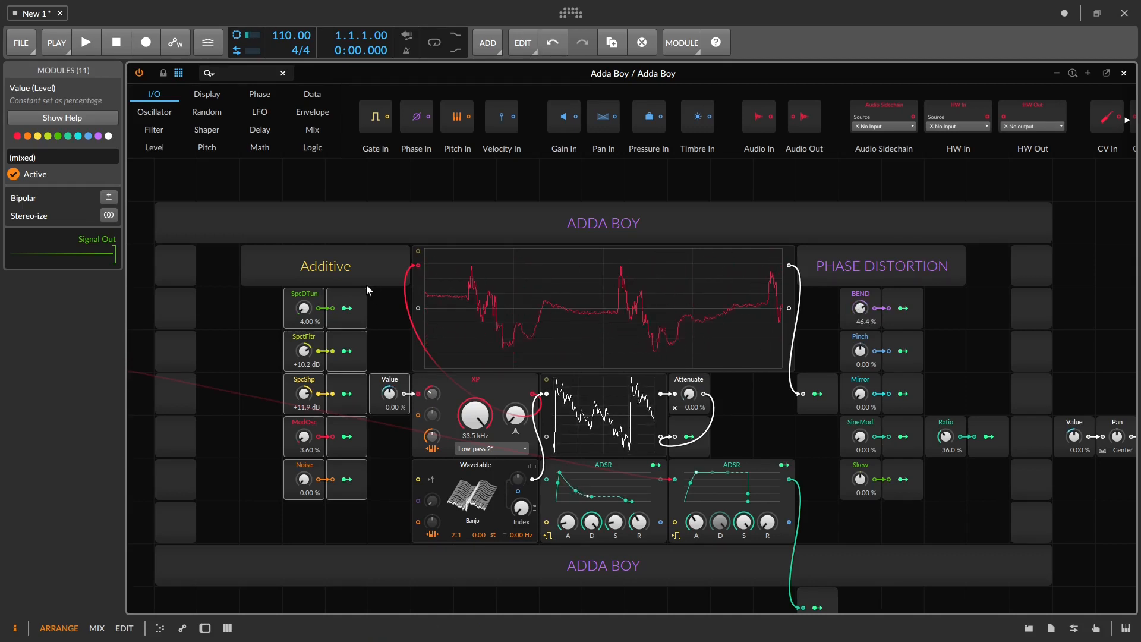
Lower SpcDTun to 0.00 %, SpcShp to +3.9 dB and SpctFltr to +5.3 dB, and reduce BEND.
{"action": "left_click_drag", "start_coordinate": [304, 308], "coordinate": [304, 316]}
{"action": "mouse_move", "coordinate": [860, 308]}
{"action": "left_mouse_down"}
{"action": "mouse_move", "coordinate": [860, 389]}
{"action": "mouse_move", "coordinate": [860, 316]}
{"action": "left_mouse_up"}
{"action": "left_click_drag", "start_coordinate": [304, 394], "coordinate": [303, 415]}
{"action": "left_click_drag", "start_coordinate": [304, 350], "coordinate": [304, 365]}
Try the Pinch control and reset it, and reset BEND and raise it to 32.0 %.
{"action": "mouse_move", "coordinate": [860, 350]}
{"action": "left_mouse_down"}
{"action": "mouse_move", "coordinate": [872, 321]}
{"action": "mouse_move", "coordinate": [861, 317]}
{"action": "mouse_move", "coordinate": [861, 334]}
{"action": "left_mouse_up"}
{"action": "double_click", "coordinate": [862, 351]}
{"action": "double_click", "coordinate": [860, 308]}
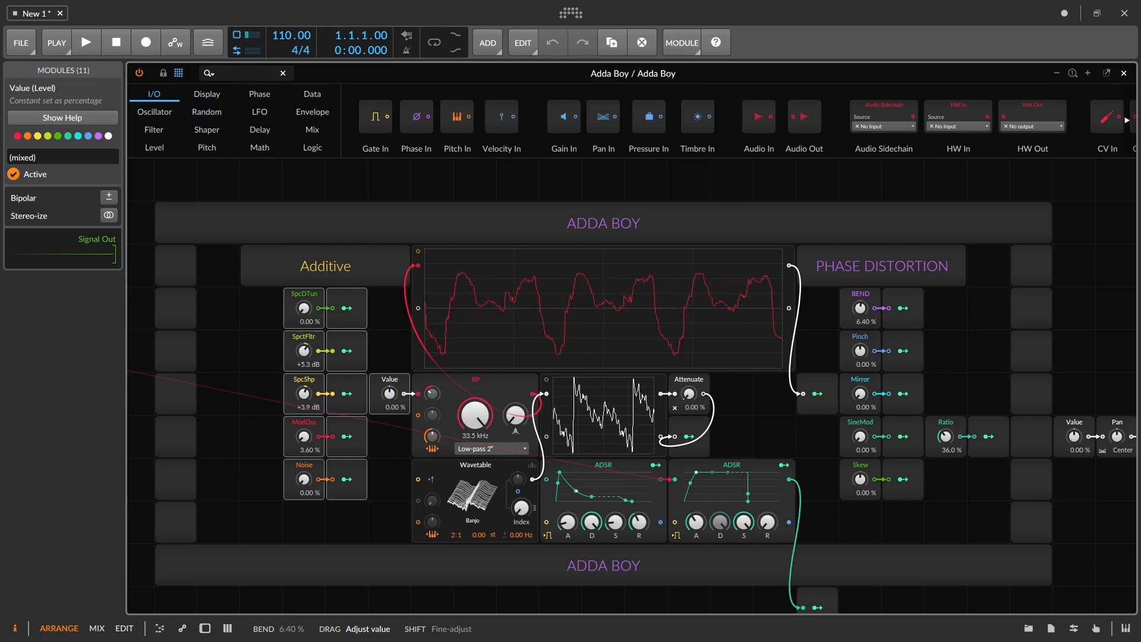
{"action": "mouse_move", "coordinate": [860, 308]}
{"action": "left_mouse_down"}
{"action": "mouse_move", "coordinate": [860, 333]}
{"action": "mouse_move", "coordinate": [860, 295]}
{"action": "mouse_move", "coordinate": [860, 327]}
{"action": "left_mouse_up"}
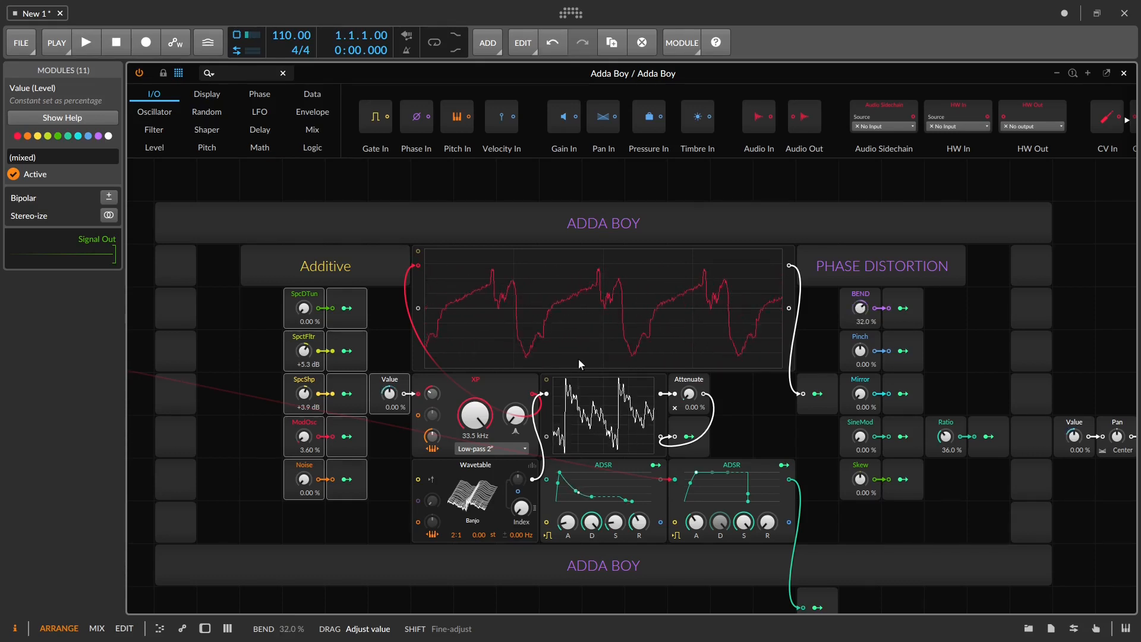
Reset ModOsc and SpcShp to zero and raise SpctFltr to +18.1 dB.
{"action": "double_click", "coordinate": [302, 435]}
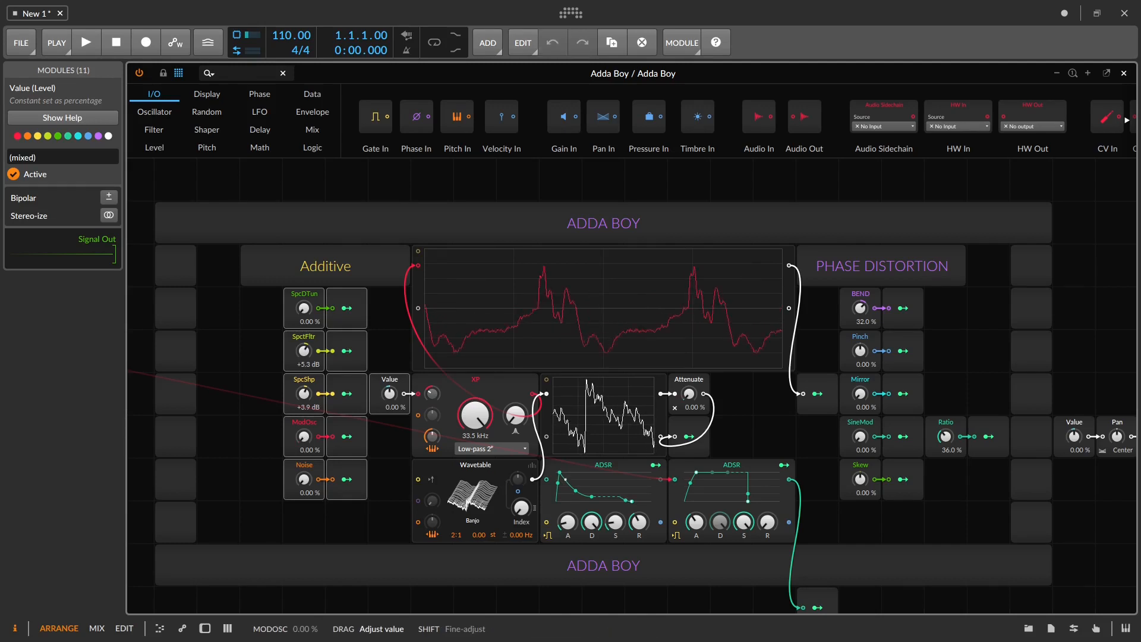
{"action": "double_click", "coordinate": [303, 393]}
{"action": "left_click_drag", "start_coordinate": [304, 351], "coordinate": [304, 328]}
Set Pinch to 30.4 % and sweep BEND through negative and positive amounts.
{"action": "mouse_move", "coordinate": [860, 307]}
{"action": "left_mouse_down"}
{"action": "mouse_move", "coordinate": [860, 344]}
{"action": "mouse_move", "coordinate": [860, 297]}
{"action": "left_mouse_up"}
{"action": "left_click_drag", "start_coordinate": [866, 344], "coordinate": [867, 373]}
{"action": "left_click_drag", "start_coordinate": [860, 308], "coordinate": [860, 338]}
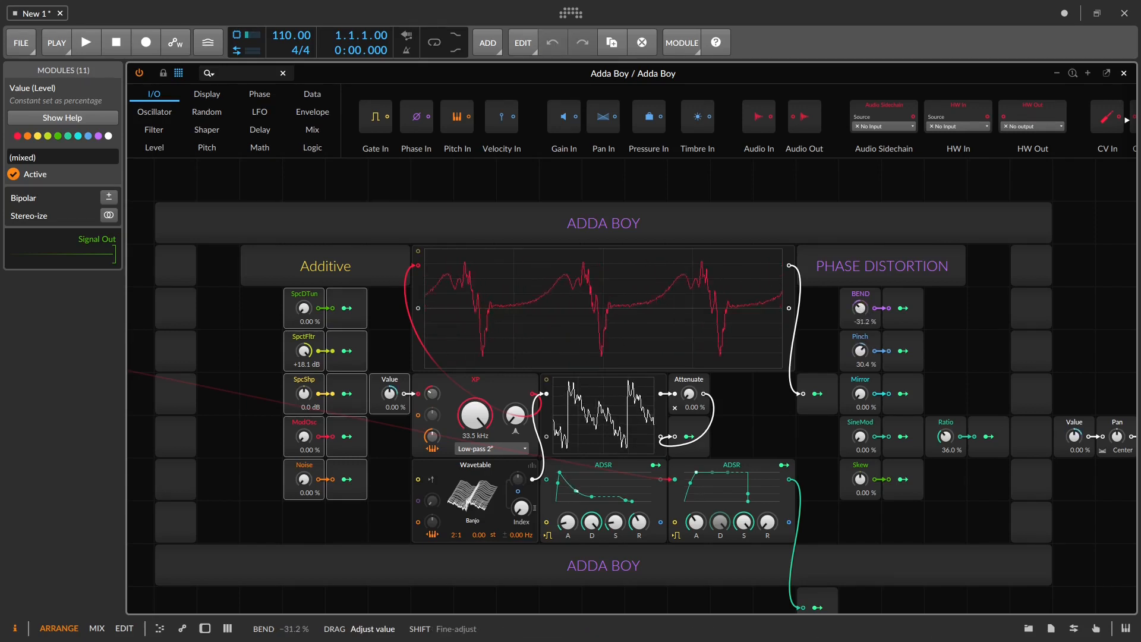
Try the remaining Phase Distortion controls with Mirror at 11.2 %, SineMod at 55.6 % and Skew at about -16 %.
{"action": "left_click_drag", "start_coordinate": [860, 394], "coordinate": [860, 384]}
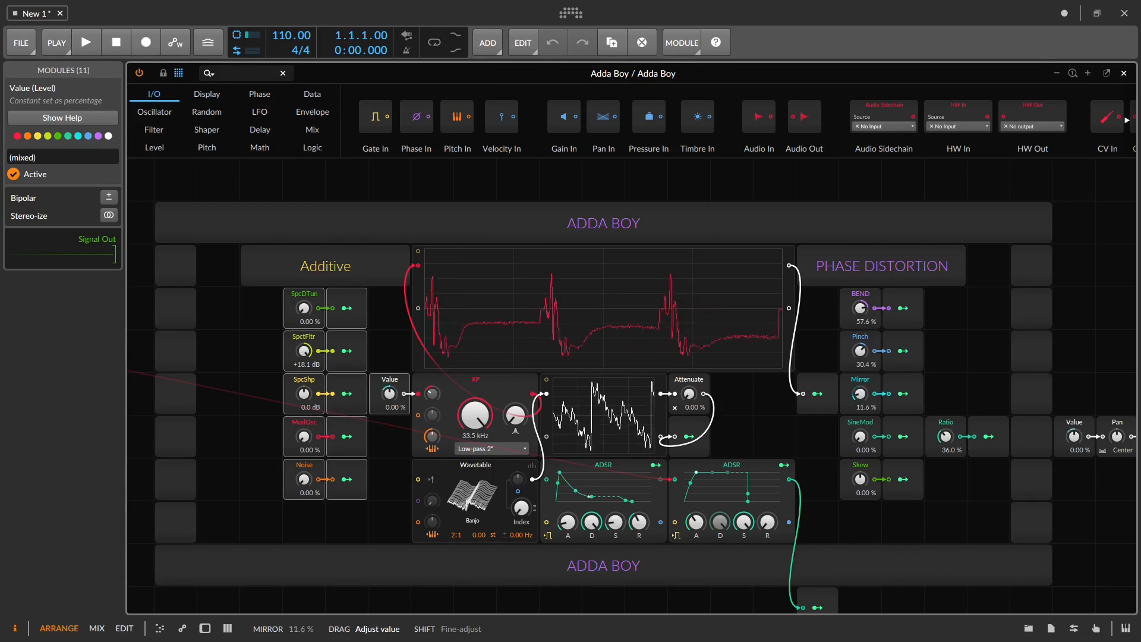
{"action": "left_click_drag", "start_coordinate": [860, 393], "coordinate": [860, 395]}
{"action": "left_click_drag", "start_coordinate": [860, 438], "coordinate": [859, 390]}
{"action": "mouse_move", "coordinate": [859, 479]}
{"action": "left_mouse_down"}
{"action": "mouse_move", "coordinate": [860, 525]}
{"action": "mouse_move", "coordinate": [860, 483]}
{"action": "left_mouse_up"}
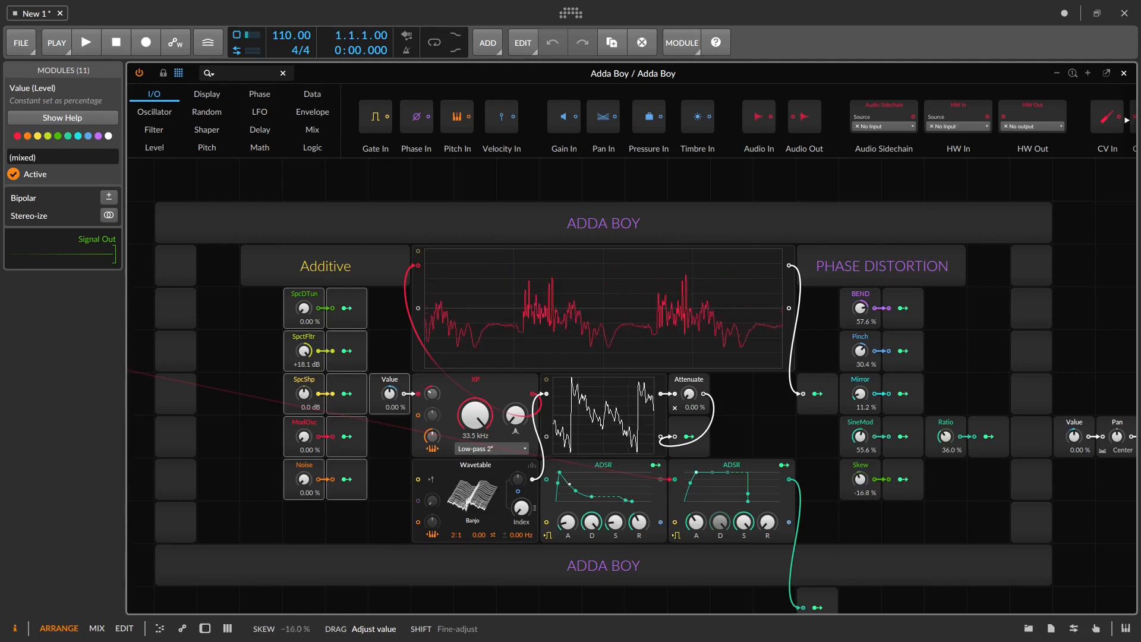
Reset all the Phase Distortion controls, including Skew, SineMod, Mirror, Pinch and BEND, to 0.00 %.
{"action": "double_click", "coordinate": [860, 479]}
{"action": "double_click", "coordinate": [860, 436]}
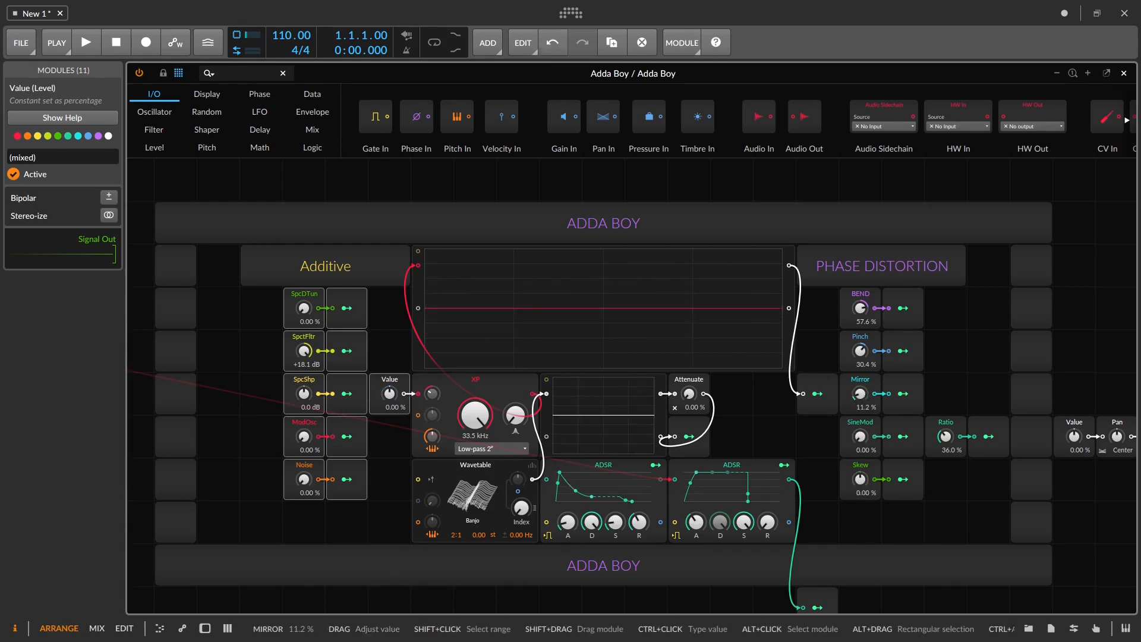
{"action": "double_click", "coordinate": [860, 350]}
{"action": "double_click", "coordinate": [860, 308]}
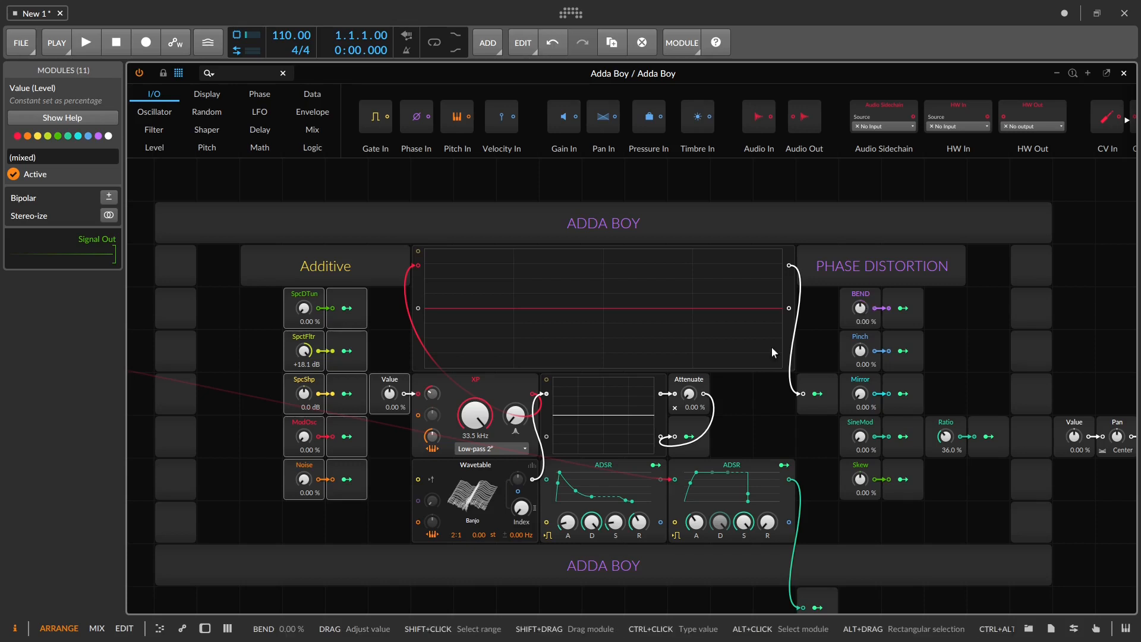
Select the Wavetable oscillator module below the XP filter to view its settings.
{"action": "left_click_drag", "start_coordinate": [471, 412], "coordinate": [475, 411]}
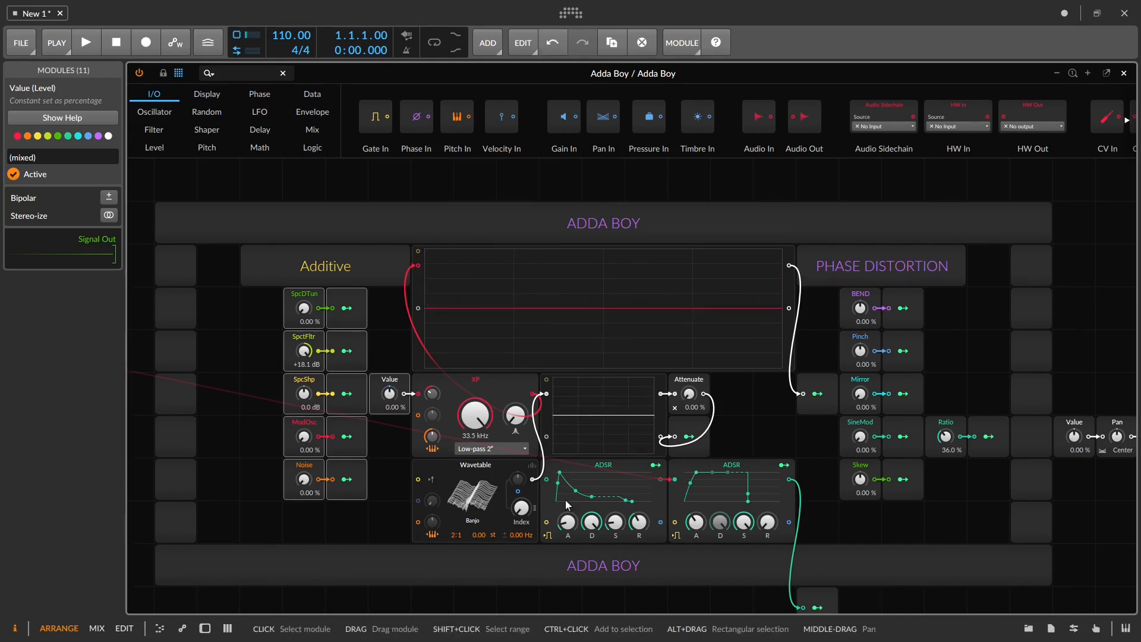
{"action": "left_click", "coordinate": [472, 465]}
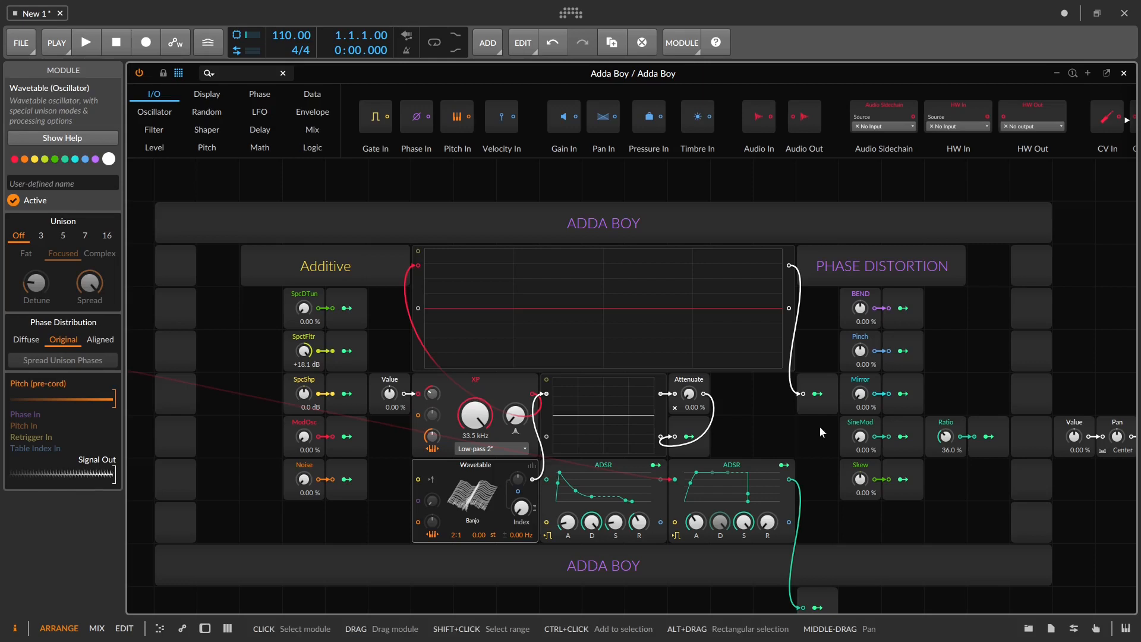
Inspect the settings of the two ADSR envelope modules and check the first one's modulation targets.
{"action": "left_click", "coordinate": [607, 467]}
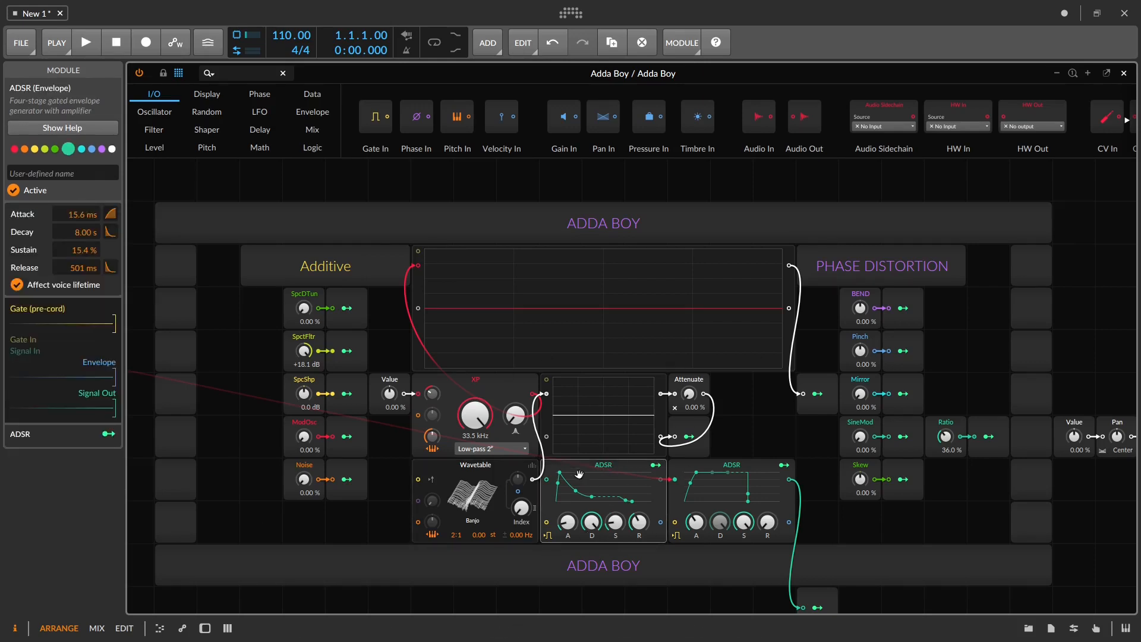
{"action": "left_click", "coordinate": [656, 465]}
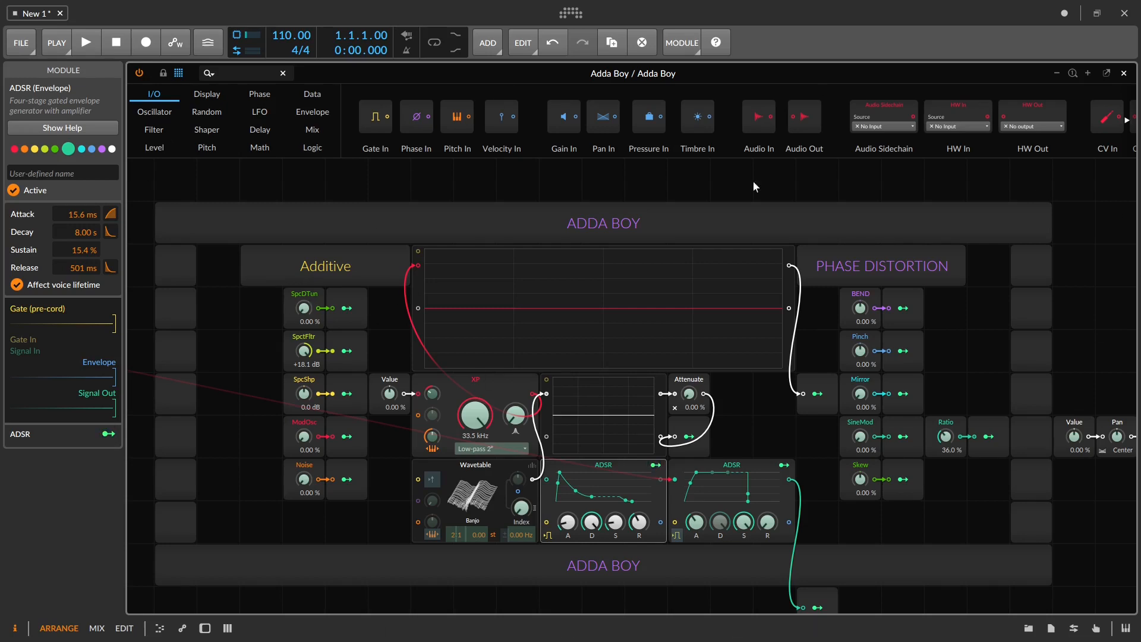
{"action": "left_click", "coordinate": [656, 465]}
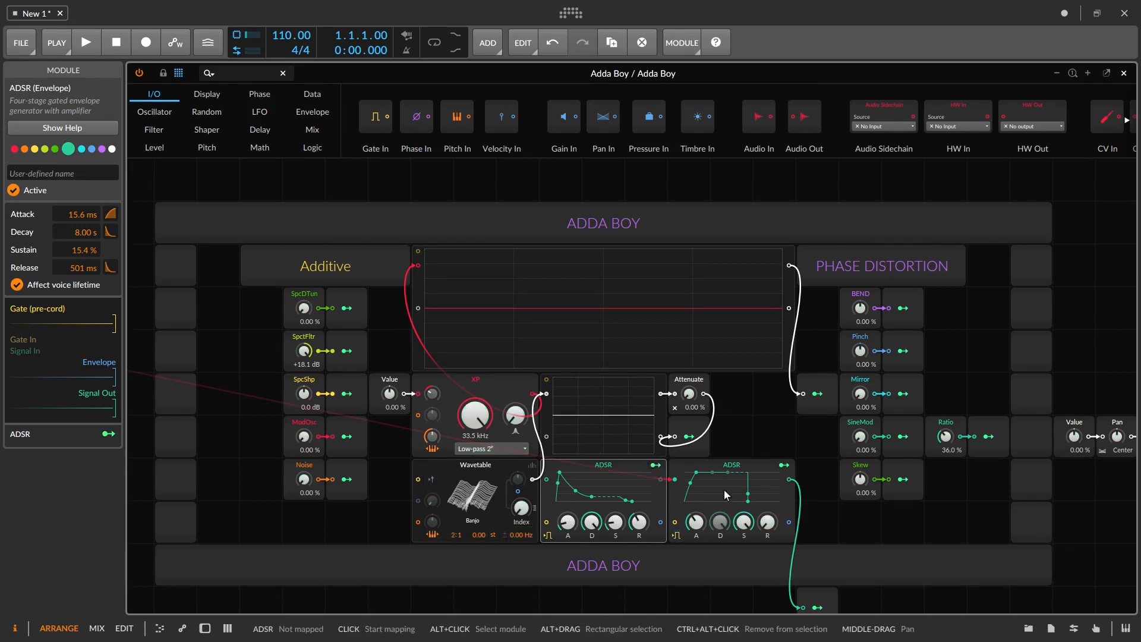
{"action": "left_click", "coordinate": [751, 465]}
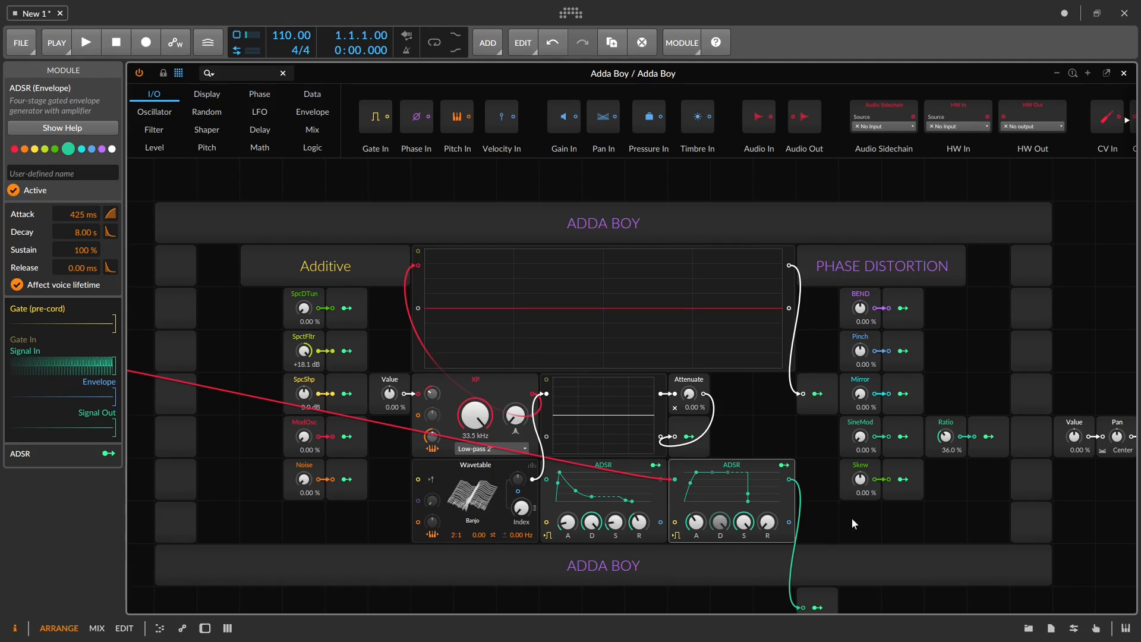
{"action": "left_click", "coordinate": [893, 523]}
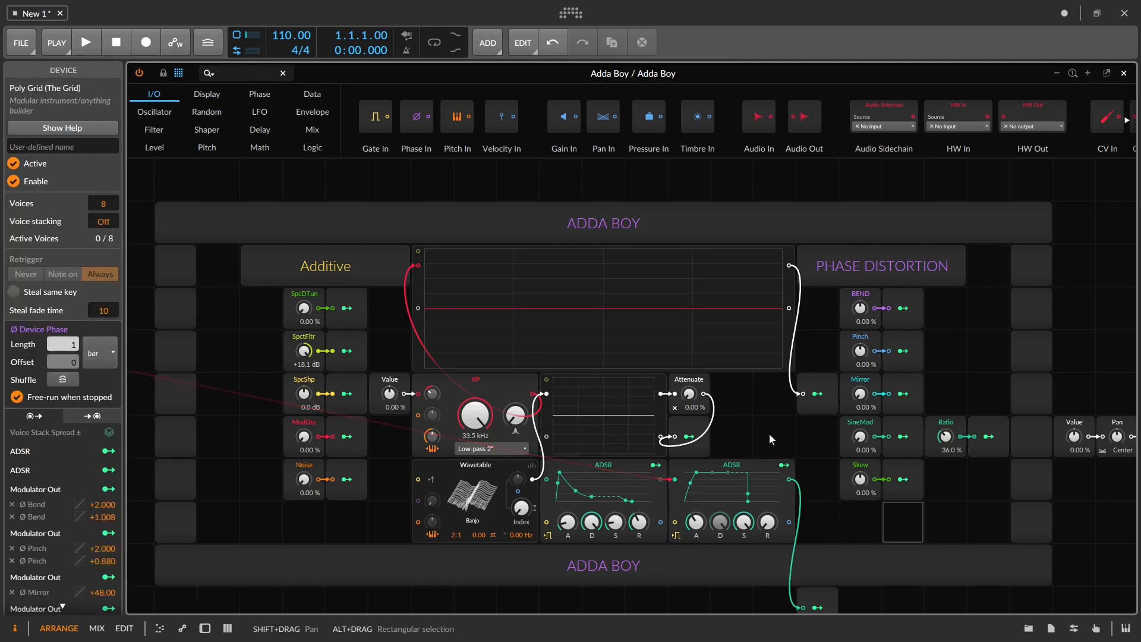
{"action": "left_click", "coordinate": [788, 437]}
Lower the XP filter cutoff to 150 Hz, with a longer attack on the first ADSR modulating it by +75.60.
{"action": "left_click_drag", "start_coordinate": [474, 415], "coordinate": [474, 470]}
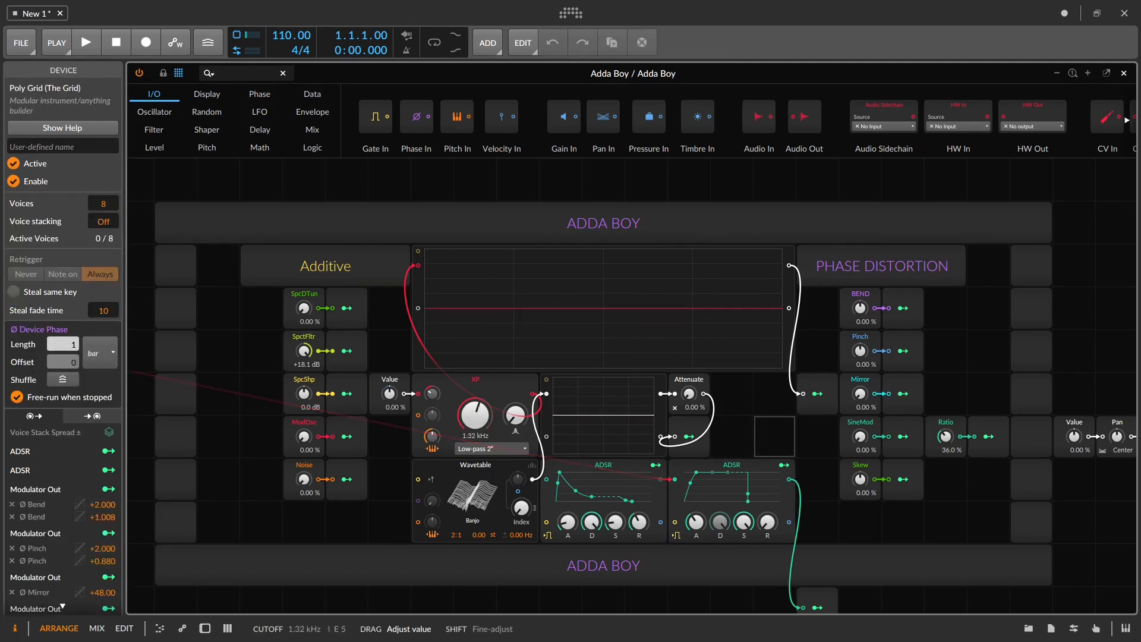
{"action": "left_click_drag", "start_coordinate": [568, 522], "coordinate": [567, 502]}
{"action": "left_click", "coordinate": [655, 466]}
{"action": "left_click_drag", "start_coordinate": [475, 416], "coordinate": [481, 419]}
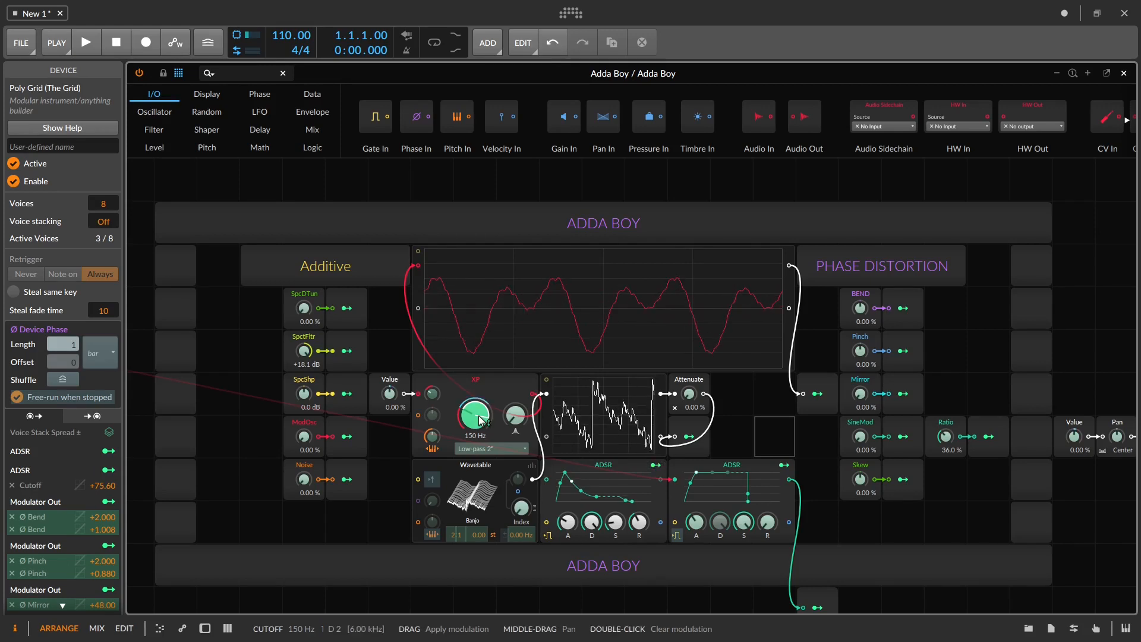
{"action": "left_click", "coordinate": [584, 60]}
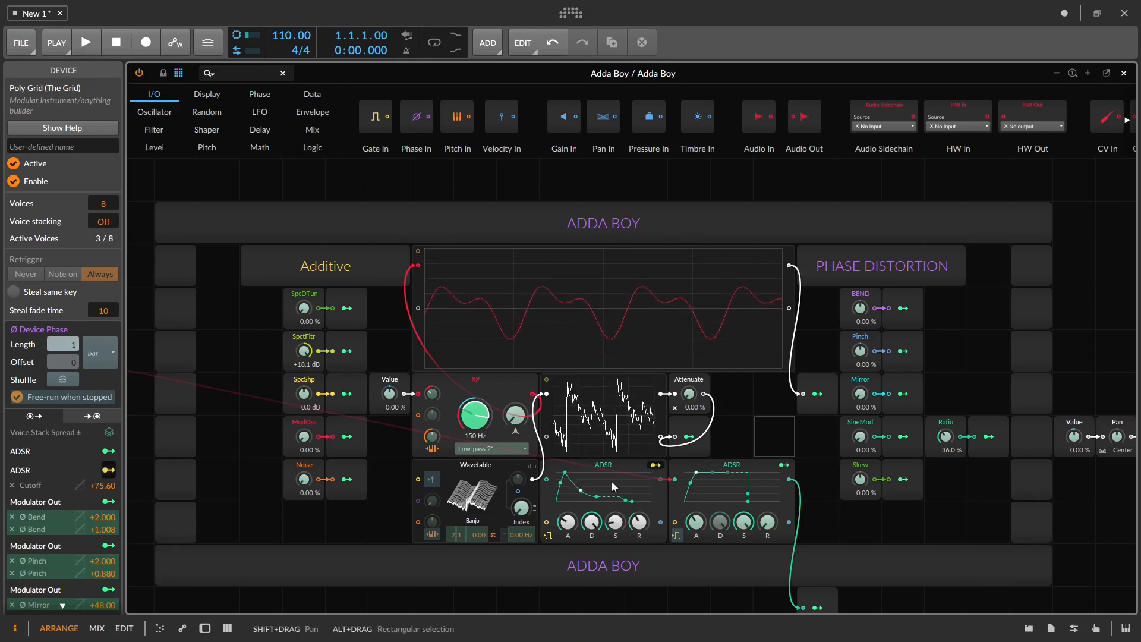
Raise the sustain of the first ADSR and lengthen the release of the second ADSR.
{"action": "left_click_drag", "start_coordinate": [619, 530], "coordinate": [619, 495]}
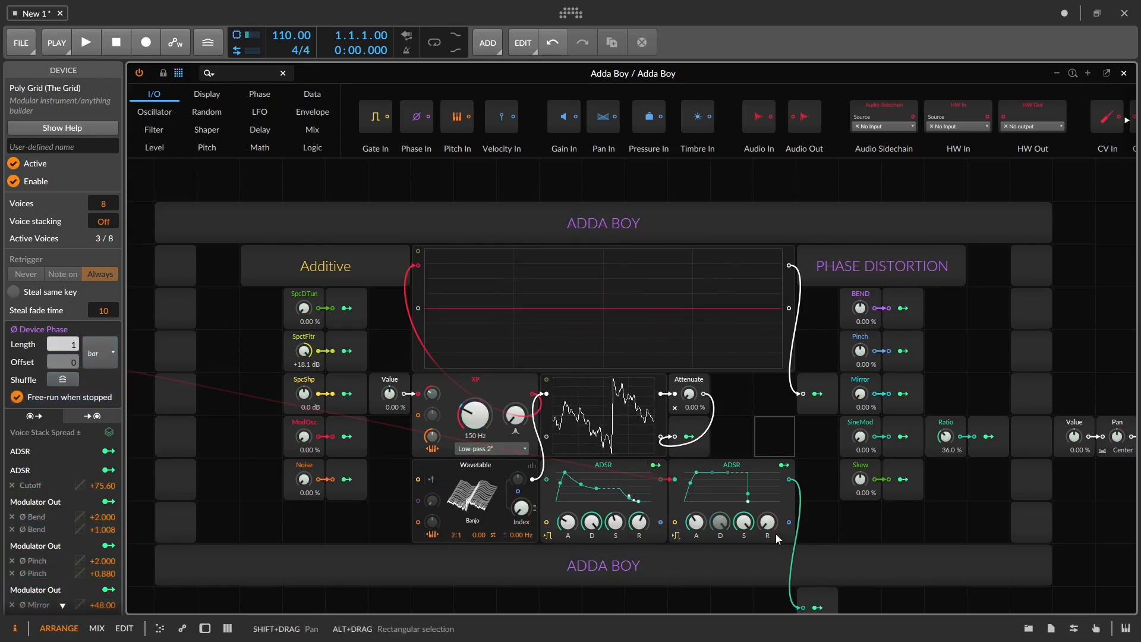
{"action": "left_click_drag", "start_coordinate": [767, 522], "coordinate": [768, 511]}
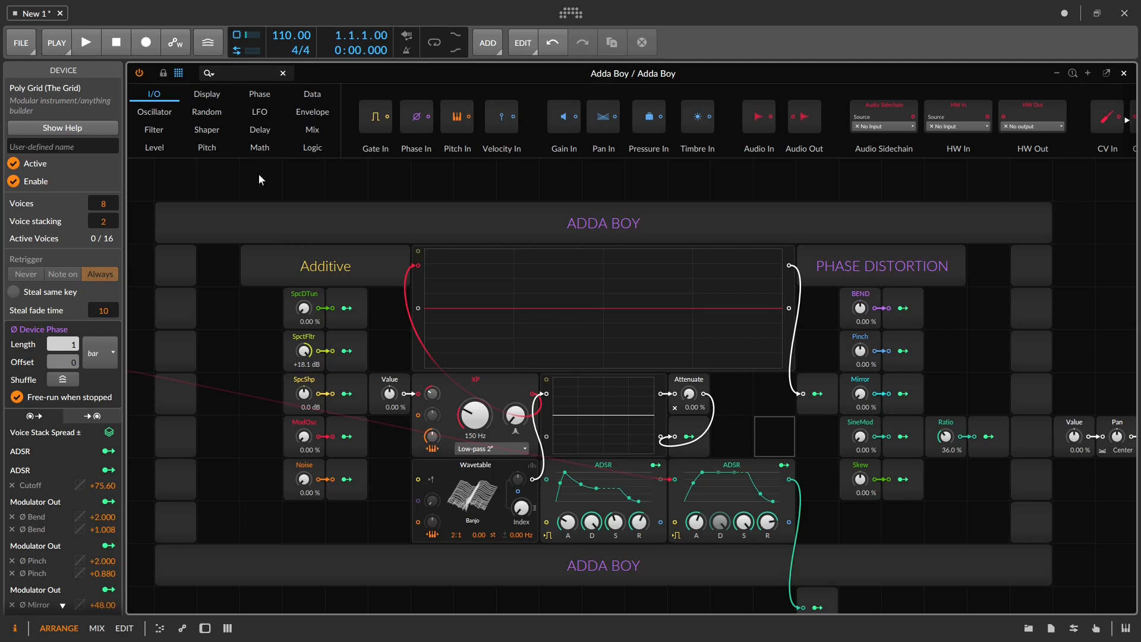
Map Voice Stack Spread to the output Pan by +1.064 and to SpcDTun by +0.060.
{"action": "left_click", "coordinate": [110, 438]}
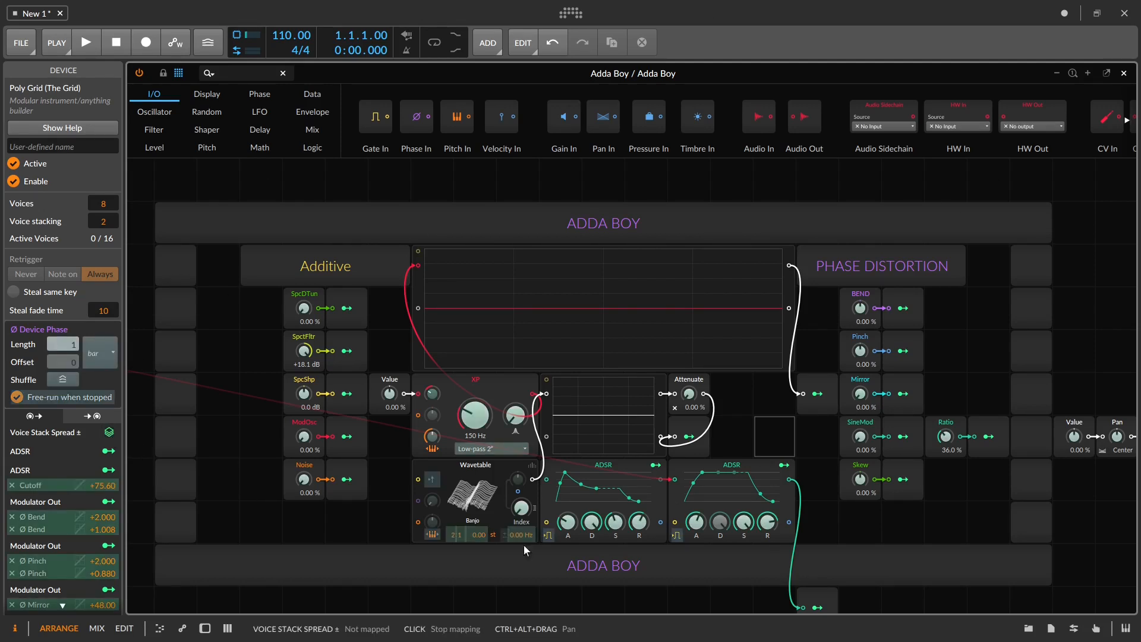
{"action": "left_click_drag", "start_coordinate": [1123, 440], "coordinate": [1120, 436]}
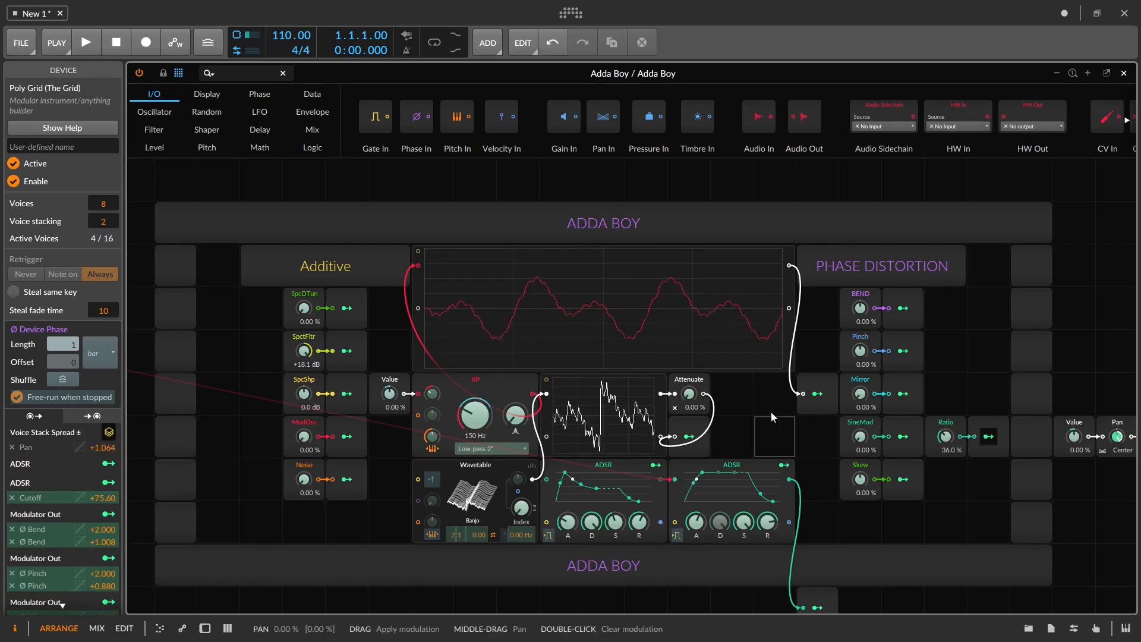
{"action": "left_click_drag", "start_coordinate": [304, 309], "coordinate": [303, 309]}
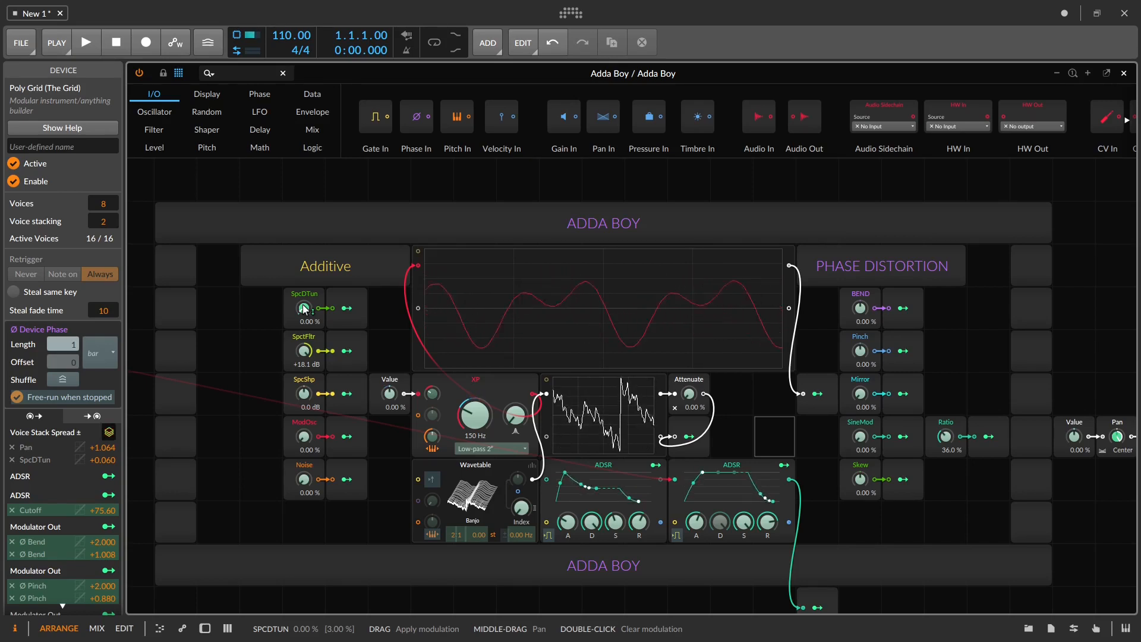
Close the Grid editor and search the browser's clips for "STARM".
{"action": "left_click", "coordinate": [1122, 73]}
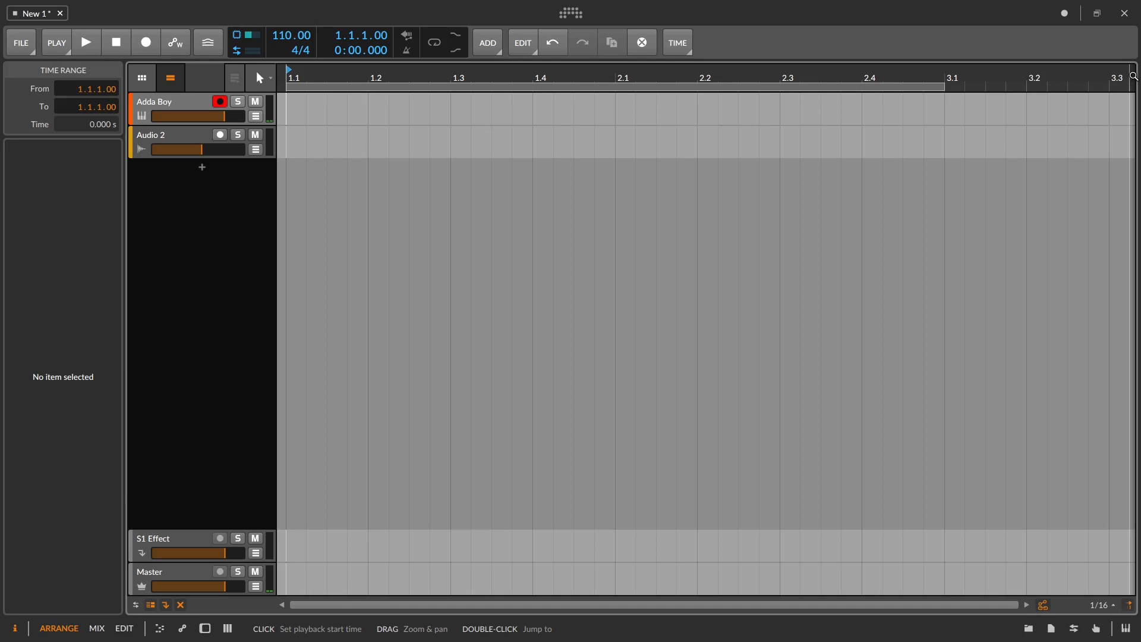
{"action": "left_click", "coordinate": [1122, 628]}
{"action": "left_click", "coordinate": [1122, 628]}
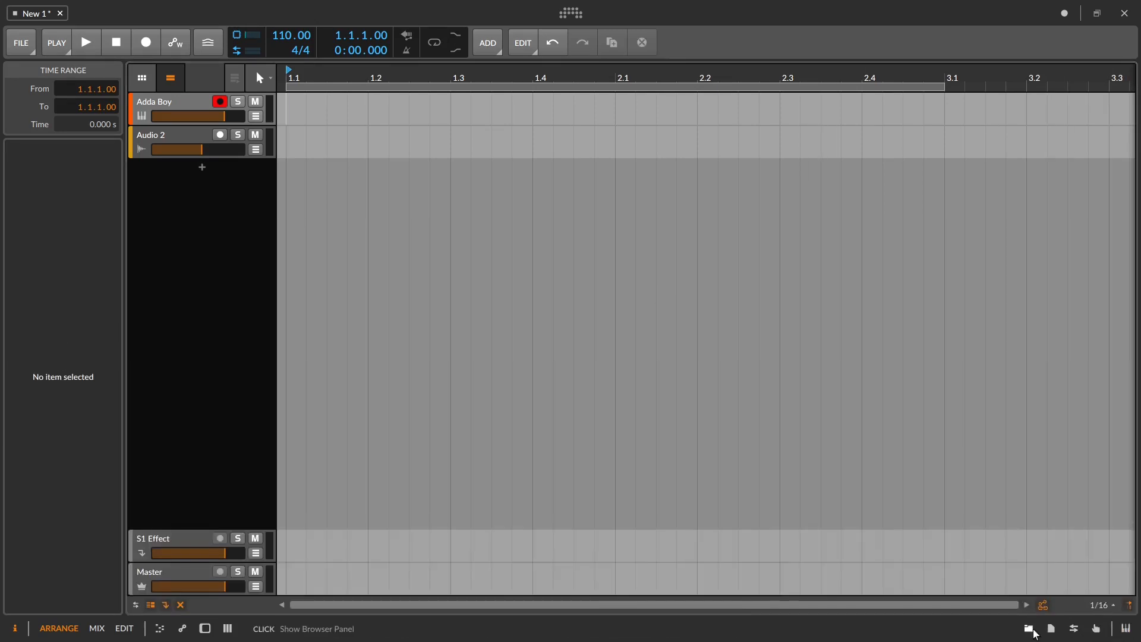
{"action": "left_click", "coordinate": [1030, 629]}
{"action": "left_click", "coordinate": [1113, 88]}
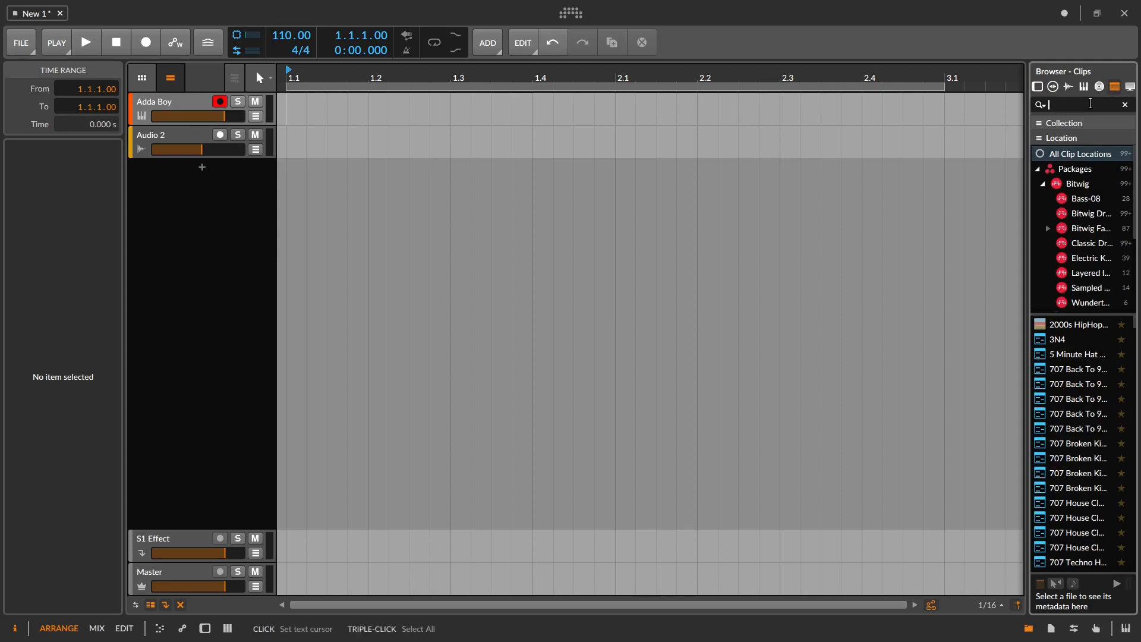
{"action": "type", "text": "STARM"}
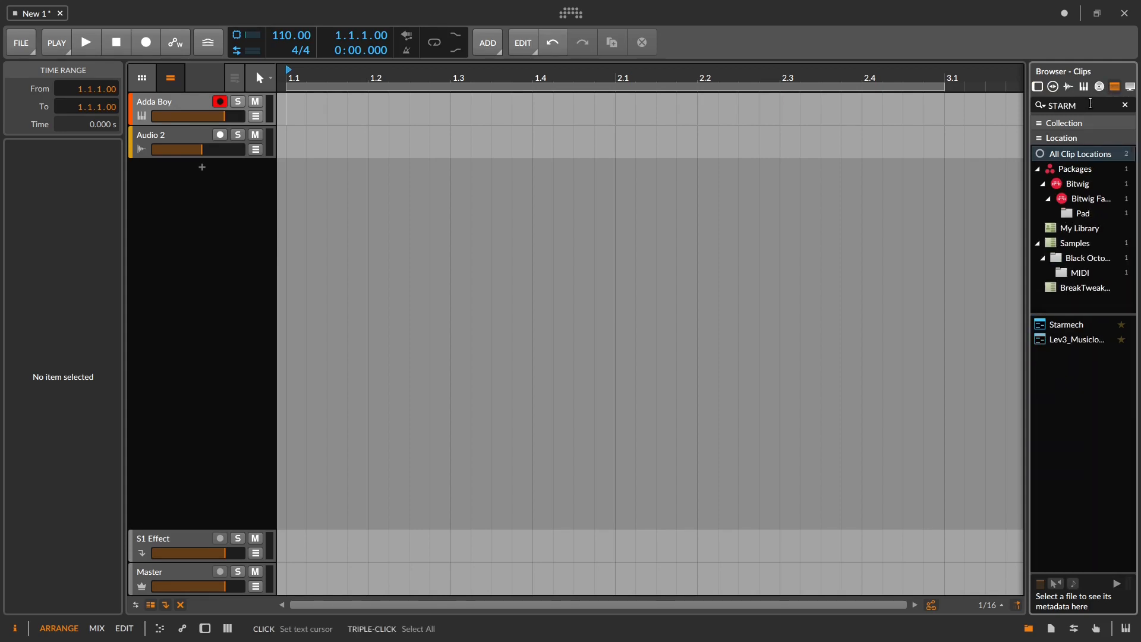
Place the Starmech clip at bar 1 of the Adda Boy track and start playback.
{"action": "left_click_drag", "start_coordinate": [1070, 325], "coordinate": [283, 105]}
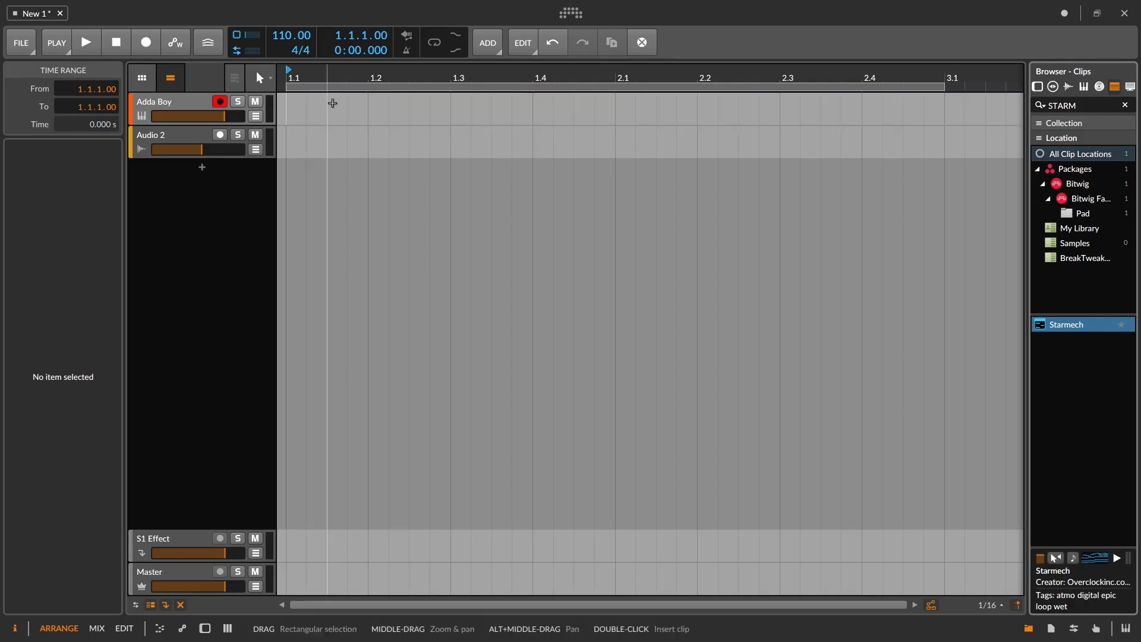
{"action": "left_click_drag", "start_coordinate": [1077, 325], "coordinate": [293, 110]}
{"action": "key", "text": "space"}
Extend the arranger loop region to 8 bars to match the clip and enable looping.
{"action": "left_click_drag", "start_coordinate": [617, 76], "coordinate": [552, 18]}
{"action": "left_click_drag", "start_coordinate": [380, 88], "coordinate": [664, 88]}
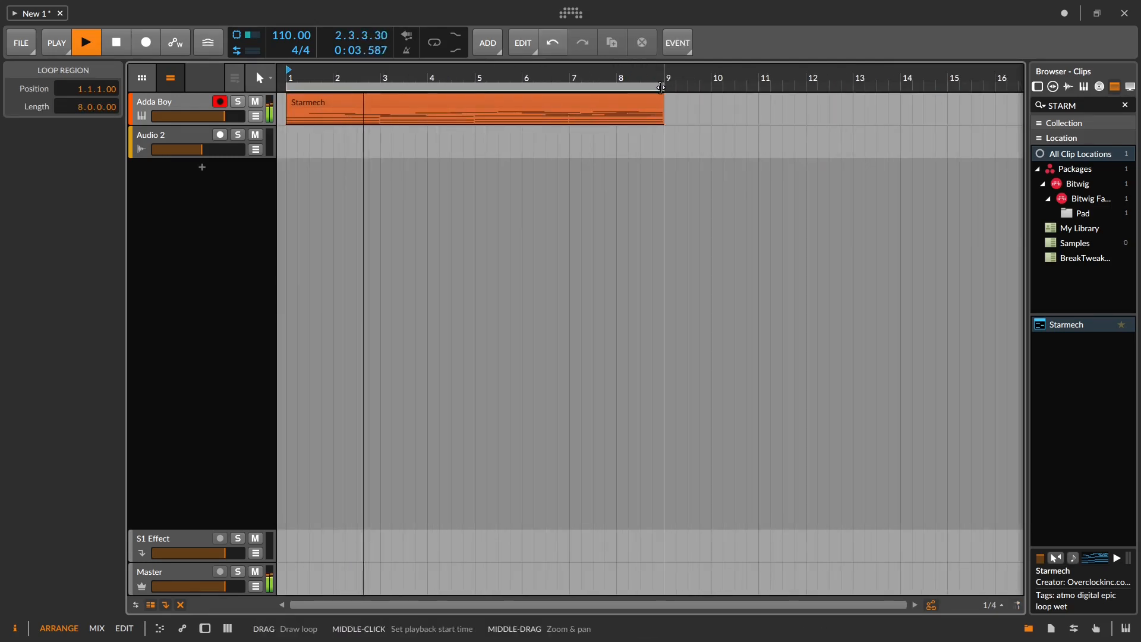
{"action": "left_click", "coordinate": [436, 48]}
Open the Starmech clip in the note editor and transpose all its notes down one octave.
{"action": "double_click", "coordinate": [436, 100]}
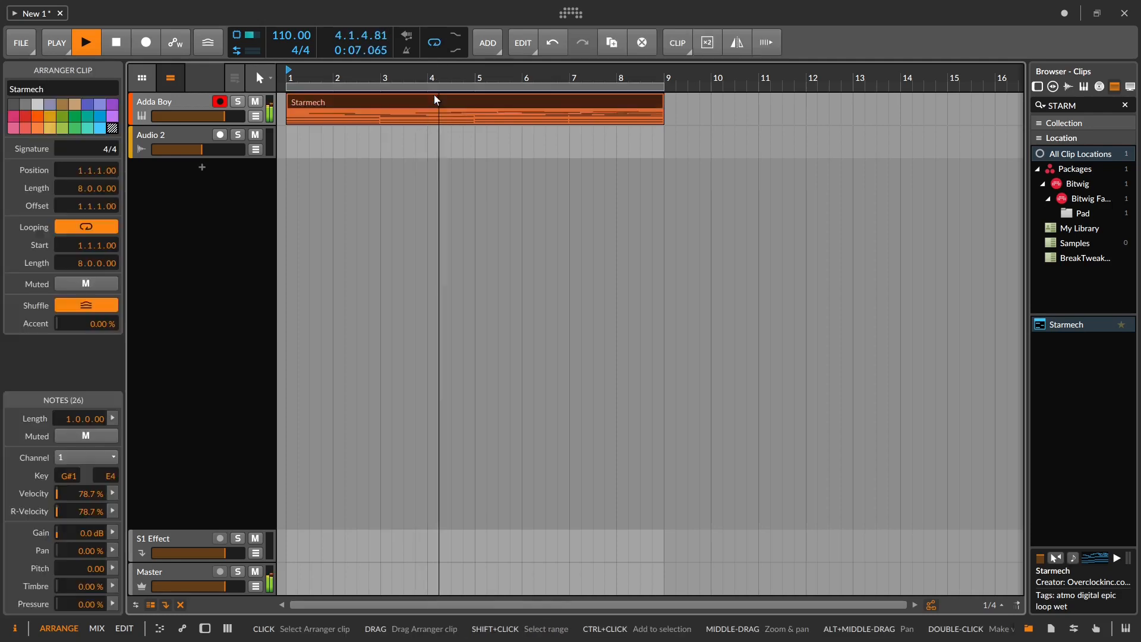
{"action": "left_click_drag", "start_coordinate": [823, 431], "coordinate": [825, 184]}
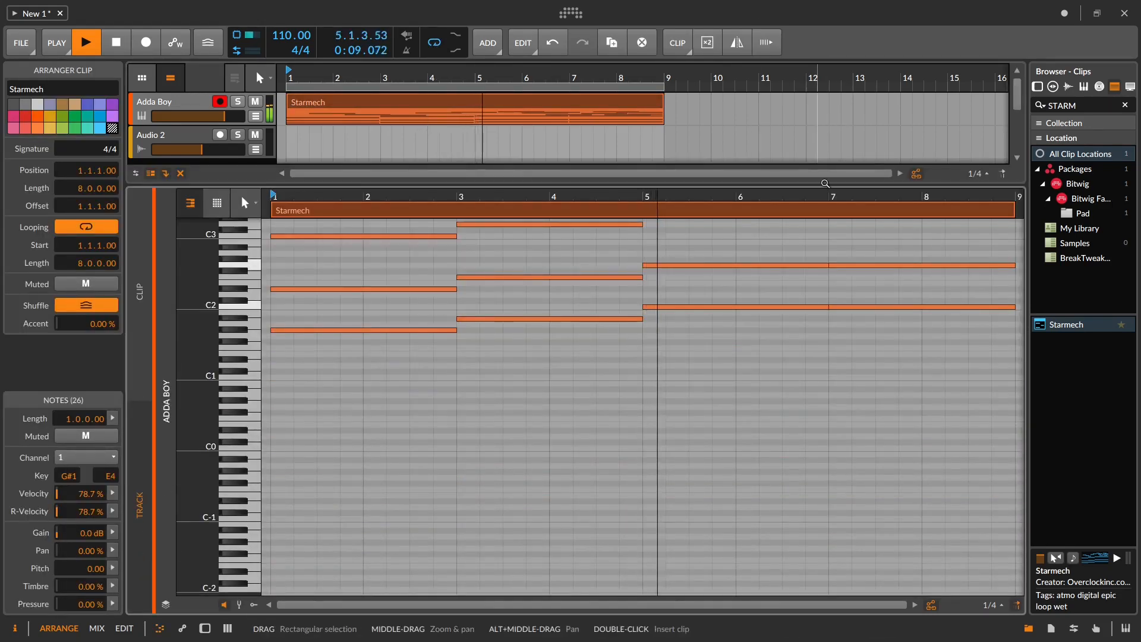
{"action": "scroll", "coordinate": [499, 400], "scroll_direction": "down", "scroll_amount": 5}
{"action": "scroll", "coordinate": [499, 400], "scroll_direction": "up", "scroll_amount": 5}
{"action": "left_click_drag", "start_coordinate": [476, 340], "coordinate": [49, 606]}
{"action": "key", "text": "shift+Down"}
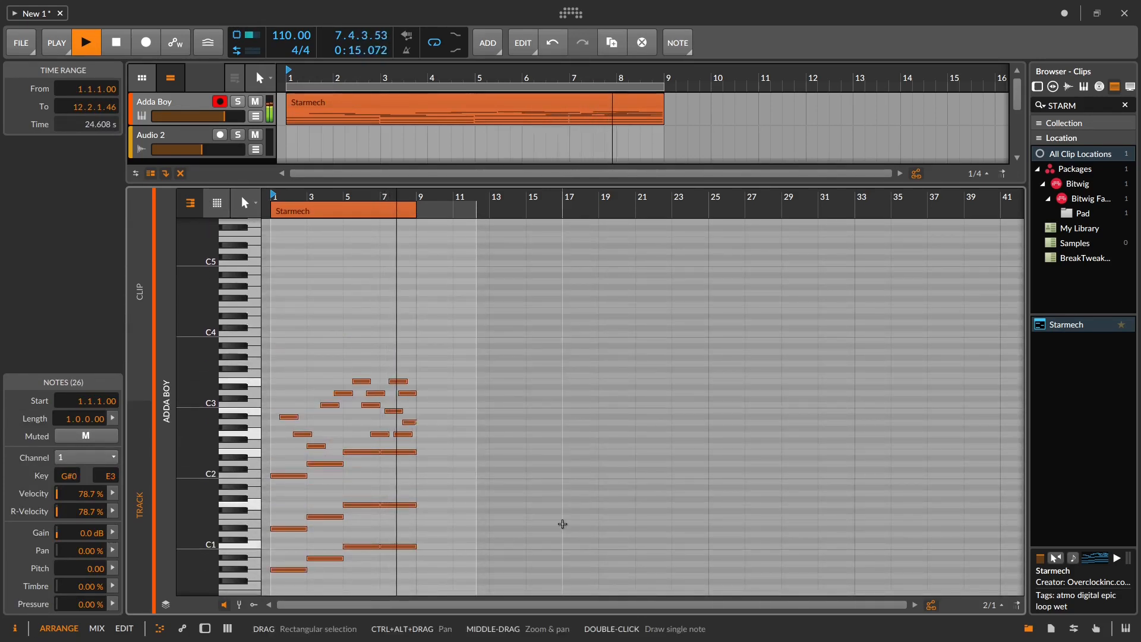
Return the Starmech notes to their original octave and transpose only the four lowest bass notes down one octave.
{"action": "double_click", "coordinate": [165, 104]}
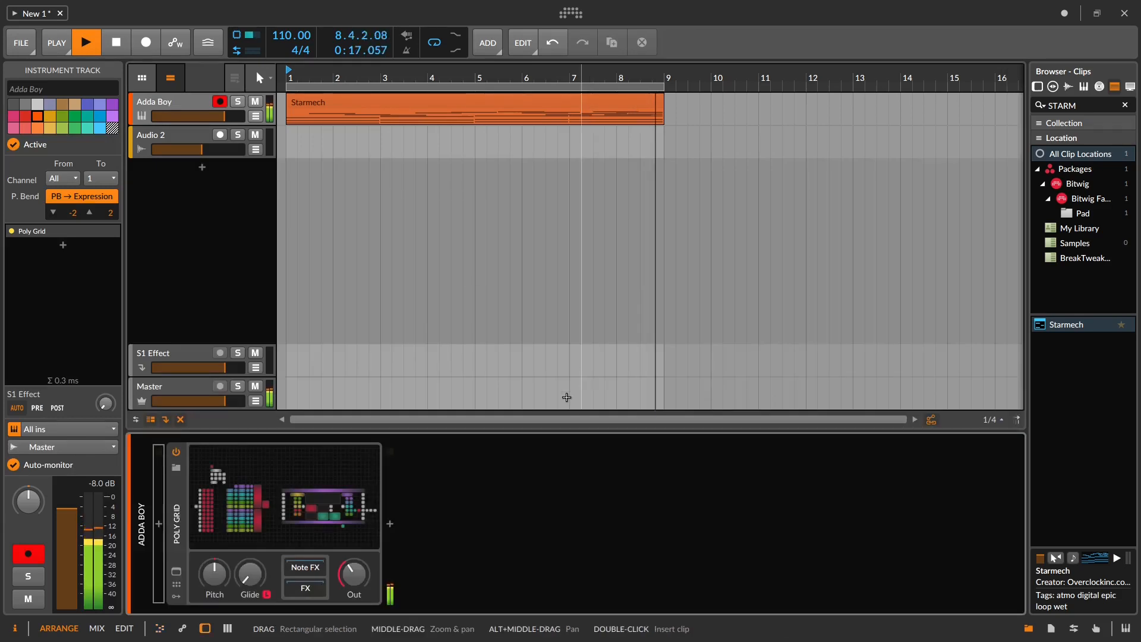
{"action": "double_click", "coordinate": [434, 107]}
{"action": "left_click_drag", "start_coordinate": [335, 273], "coordinate": [1105, 612]}
{"action": "scroll", "coordinate": [991, 323], "scroll_direction": "up", "scroll_amount": 2}
{"action": "left_click_drag", "start_coordinate": [991, 290], "coordinate": [1, 640]}
{"action": "scroll", "coordinate": [791, 458], "scroll_direction": "up", "scroll_amount": 2}
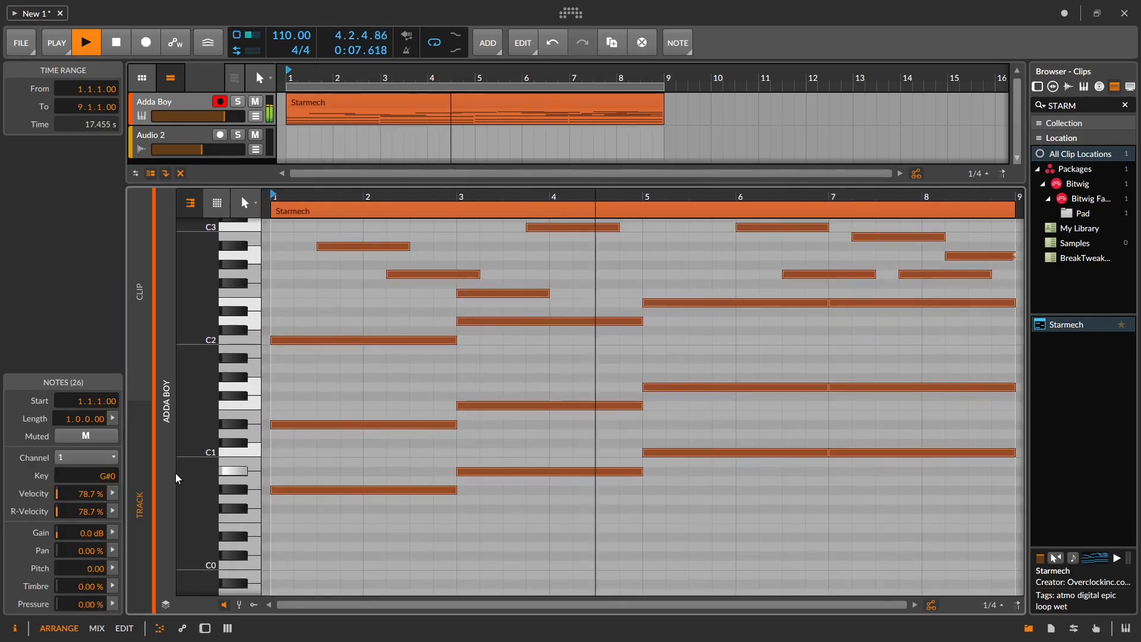
{"action": "left_click_drag", "start_coordinate": [944, 470], "coordinate": [404, 580]}
{"action": "key", "text": "shift+Down"}
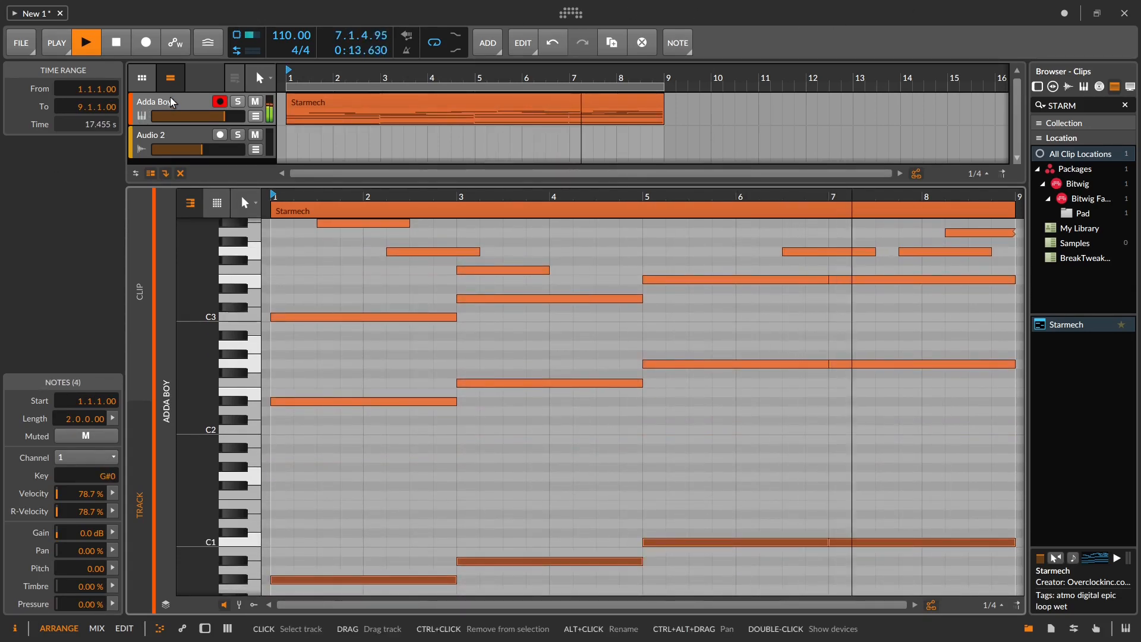
Reopen the Adda Boy Poly Grid editor and hide the browser and device panel to show the macro section in full.
{"action": "key", "text": "d"}
{"action": "left_click", "coordinate": [327, 498]}
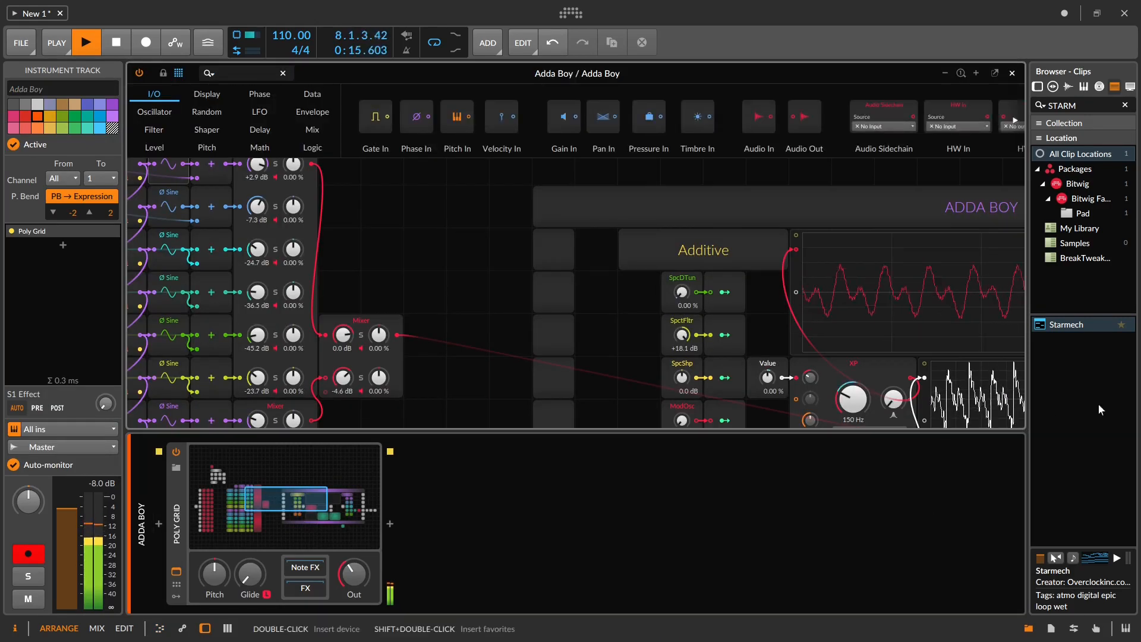
{"action": "left_click_drag", "start_coordinate": [1026, 397], "coordinate": [1132, 397]}
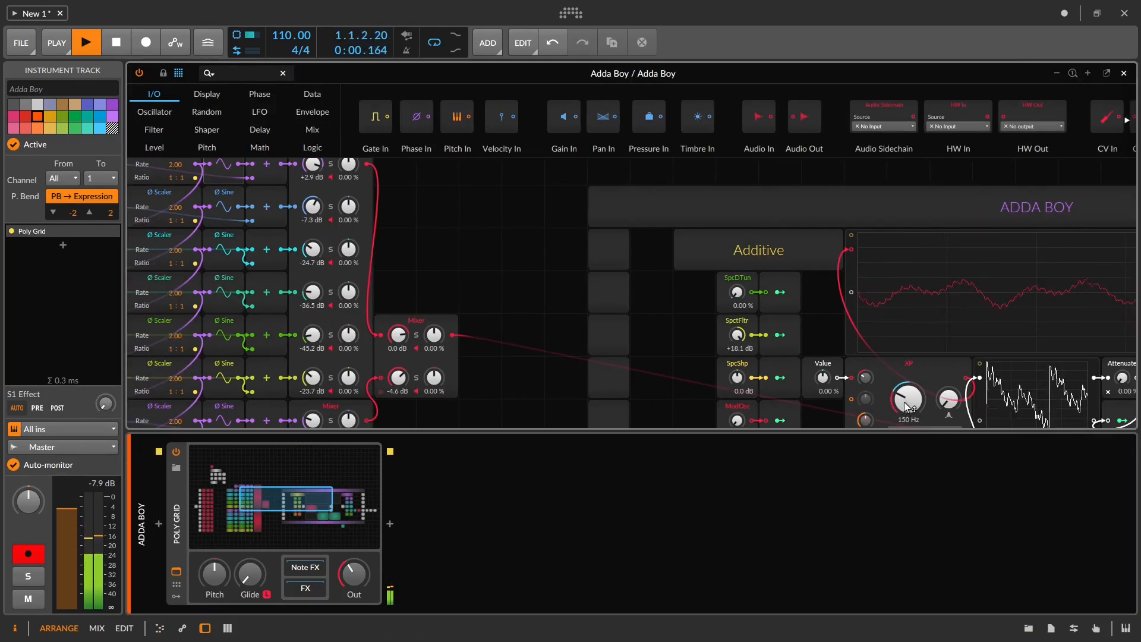
{"action": "left_click_drag", "start_coordinate": [943, 170], "coordinate": [1084, 513]}
{"action": "scroll", "coordinate": [472, 321], "scroll_direction": "up", "scroll_amount": 8}
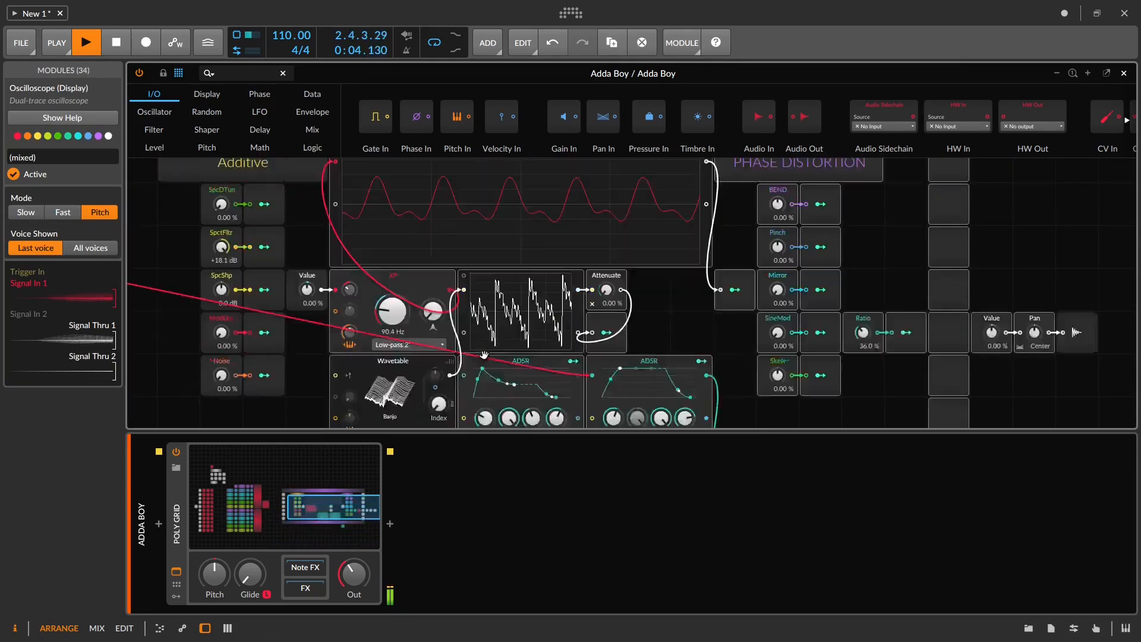
{"action": "scroll", "coordinate": [569, 305], "scroll_direction": "down", "scroll_amount": 1}
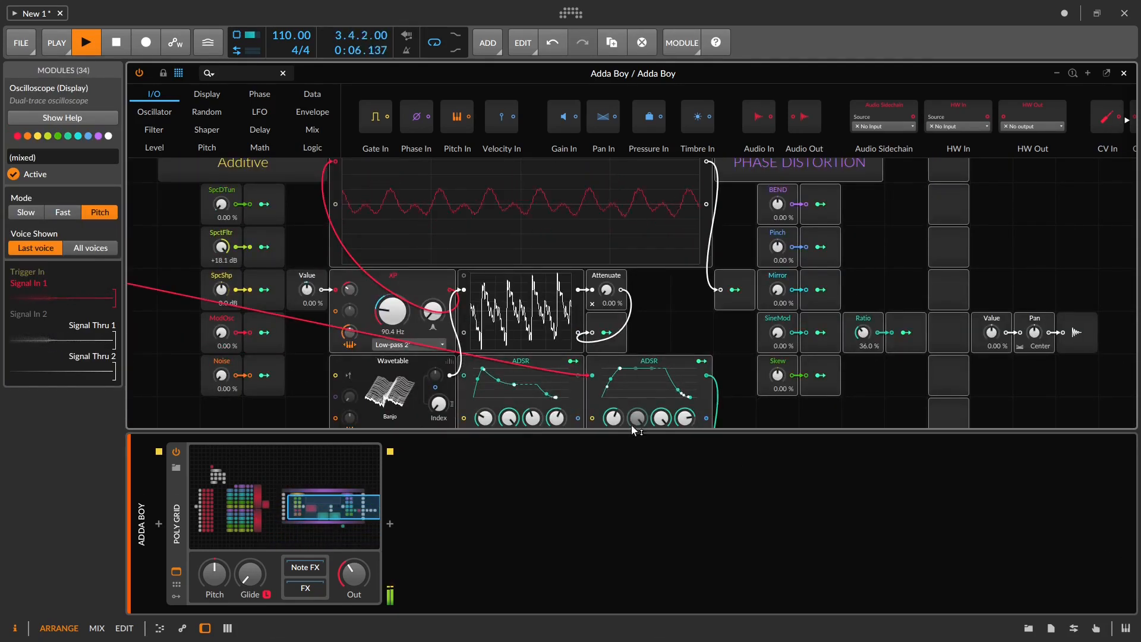
{"action": "left_click_drag", "start_coordinate": [626, 430], "coordinate": [617, 637]}
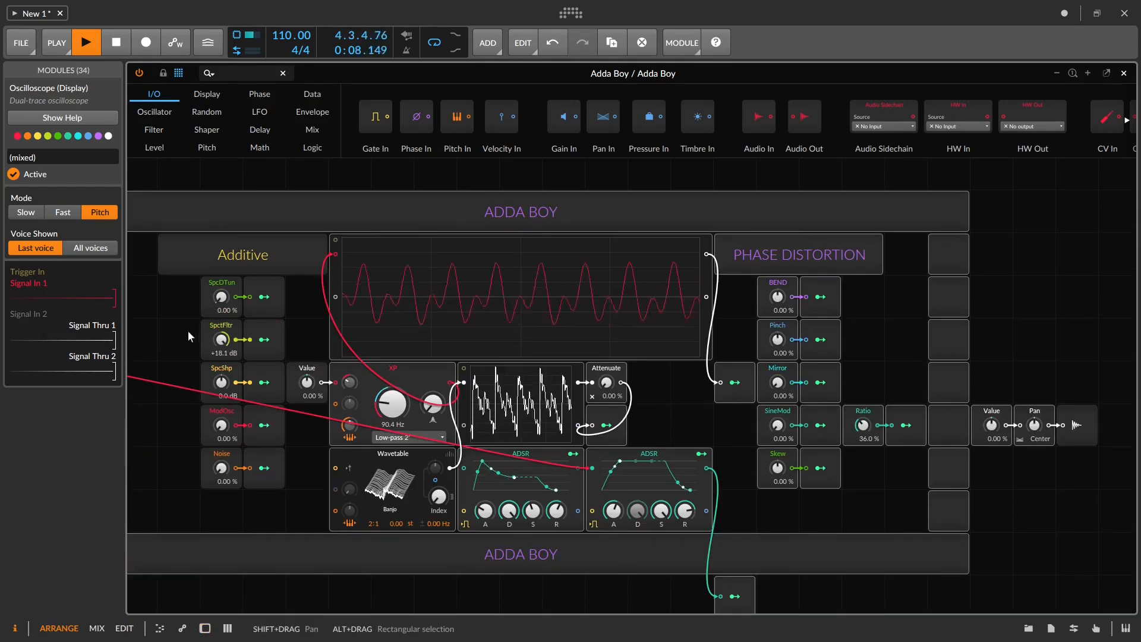
Set SpctFltr to +10.4 dB and audition BEND, returning it to 0.00 %.
{"action": "left_click_drag", "start_coordinate": [224, 347], "coordinate": [451, 347]}
{"action": "left_click_drag", "start_coordinate": [779, 297], "coordinate": [776, 302]}
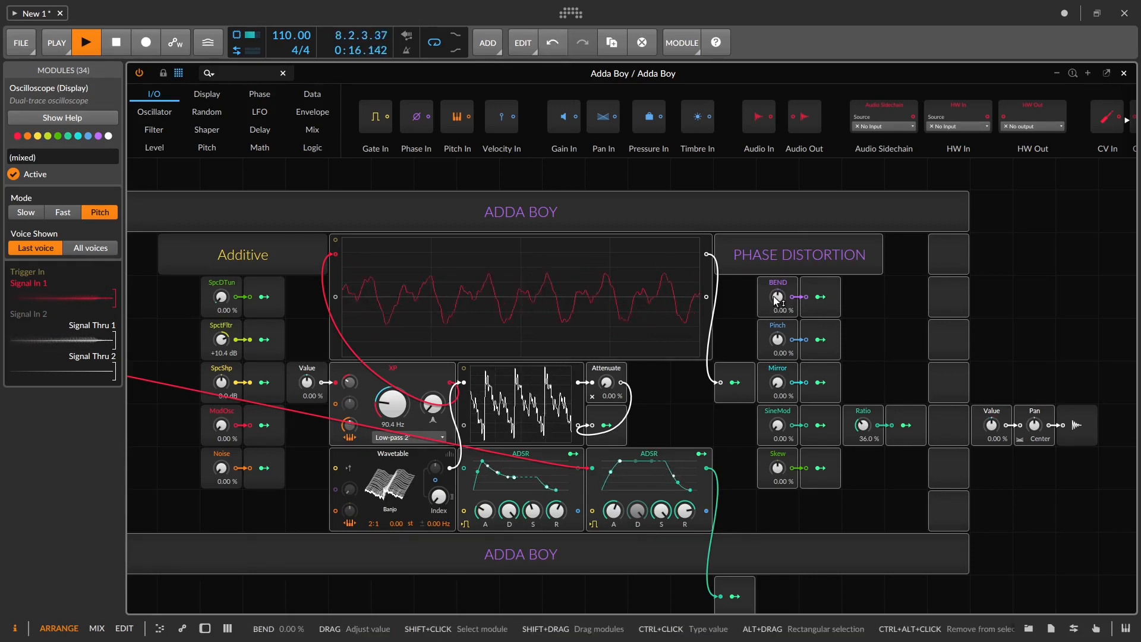
Map the first ADSR to BEND by about +0.22, and also to Pinch, Mirror and SpctFltr.
{"action": "left_click", "coordinate": [573, 455]}
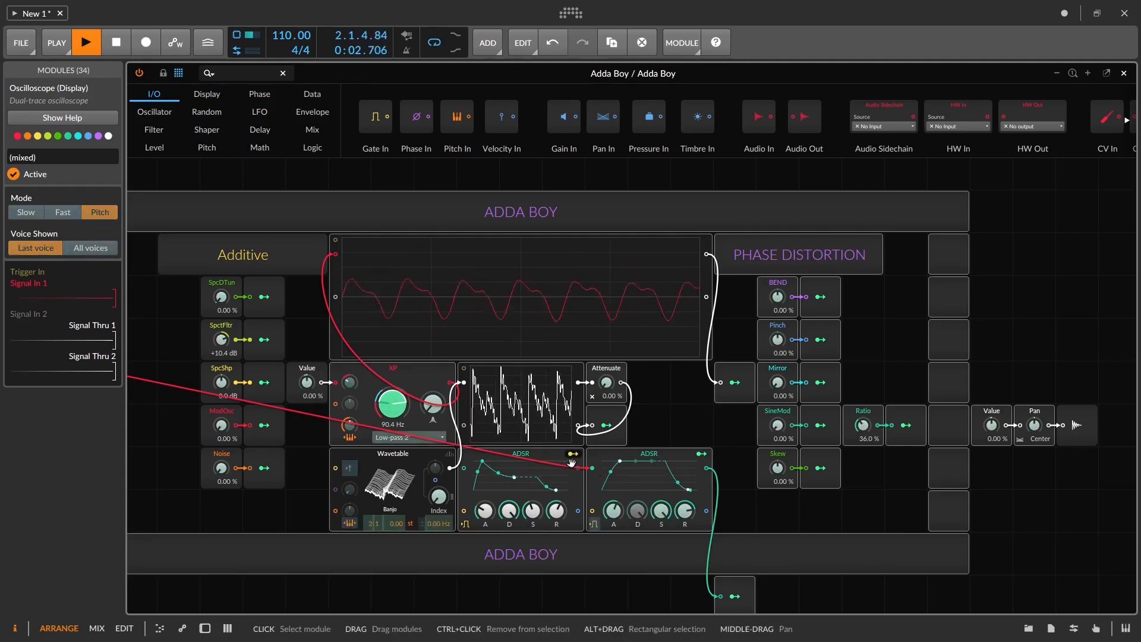
{"action": "left_click_drag", "start_coordinate": [773, 302], "coordinate": [772, 296]}
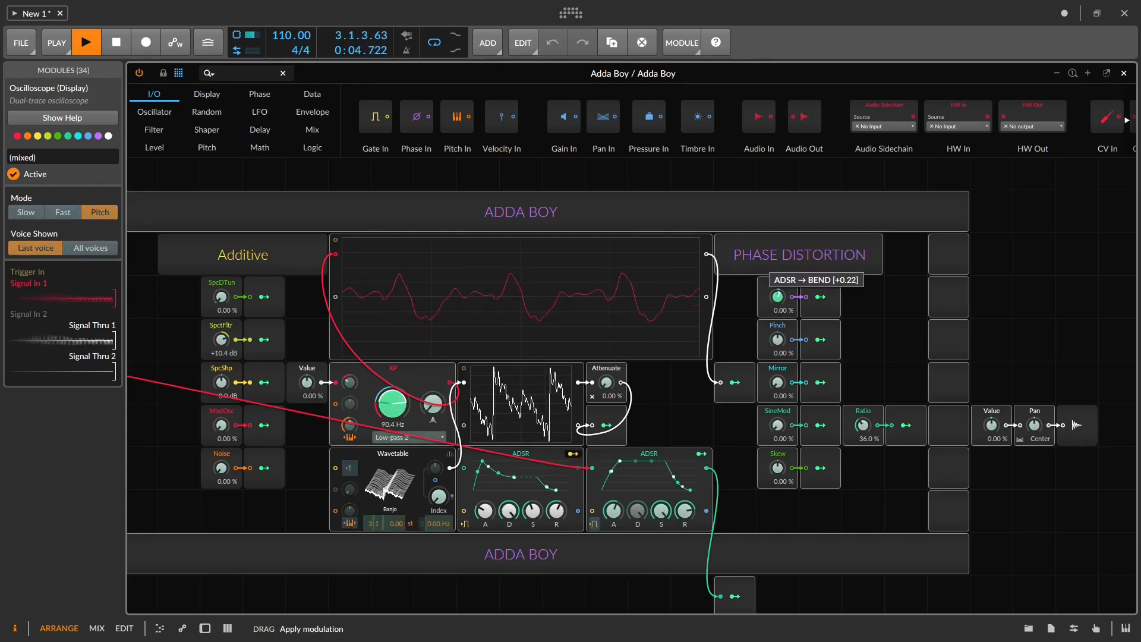
{"action": "left_click_drag", "start_coordinate": [777, 339], "coordinate": [778, 343]}
{"action": "left_click_drag", "start_coordinate": [779, 384], "coordinate": [779, 378]}
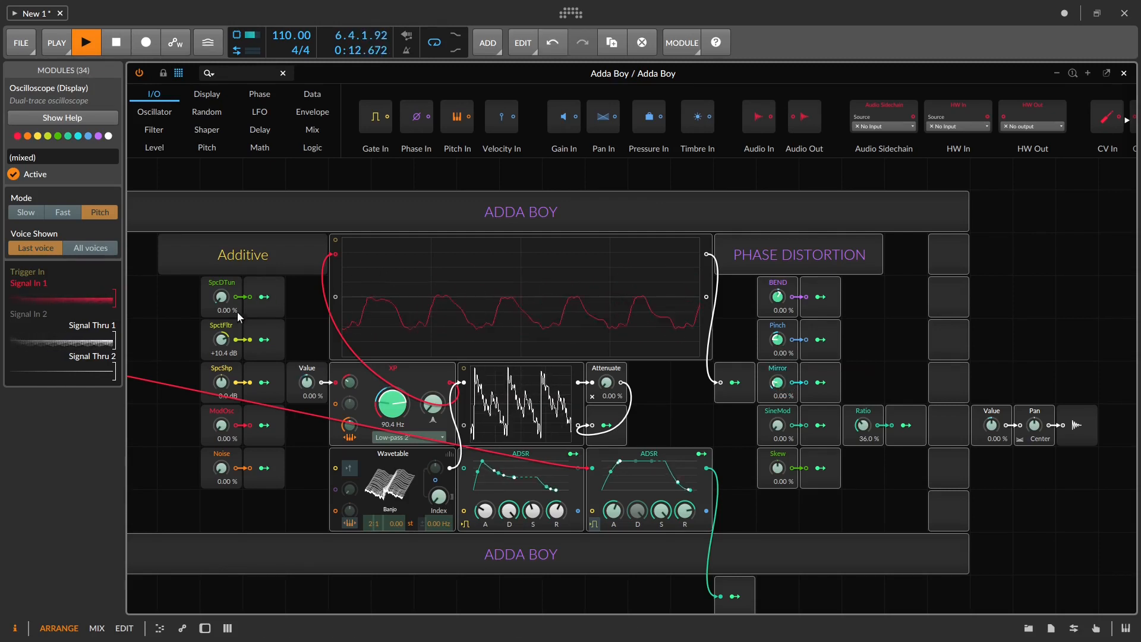
{"action": "left_click_drag", "start_coordinate": [221, 340], "coordinate": [236, 349]}
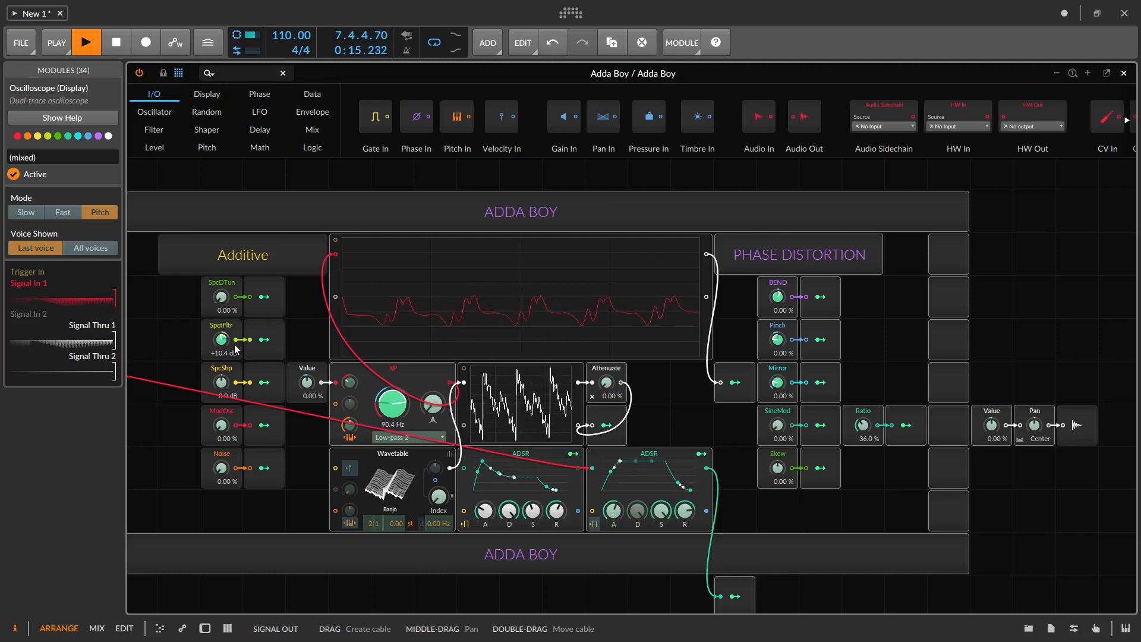
Close the Poly Grid editor, show the Adda Boy track's device chain and insert Delay-2 after the Poly Grid.
{"action": "left_click", "coordinate": [1124, 75]}
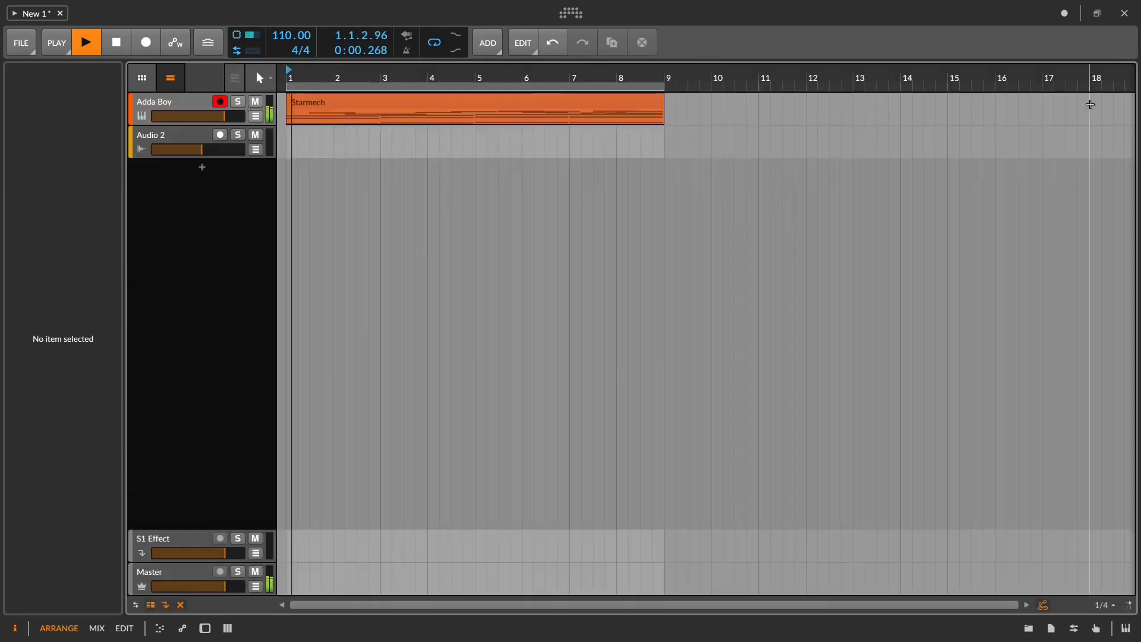
{"action": "double_click", "coordinate": [166, 104]}
{"action": "left_click", "coordinate": [305, 586]}
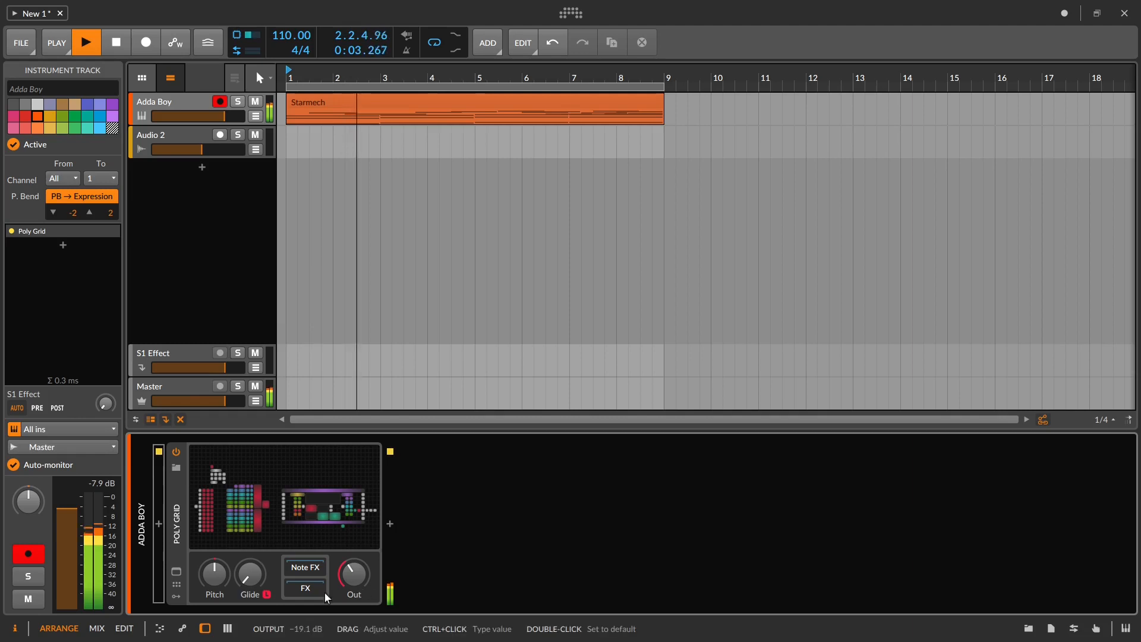
{"action": "left_click", "coordinate": [390, 524]}
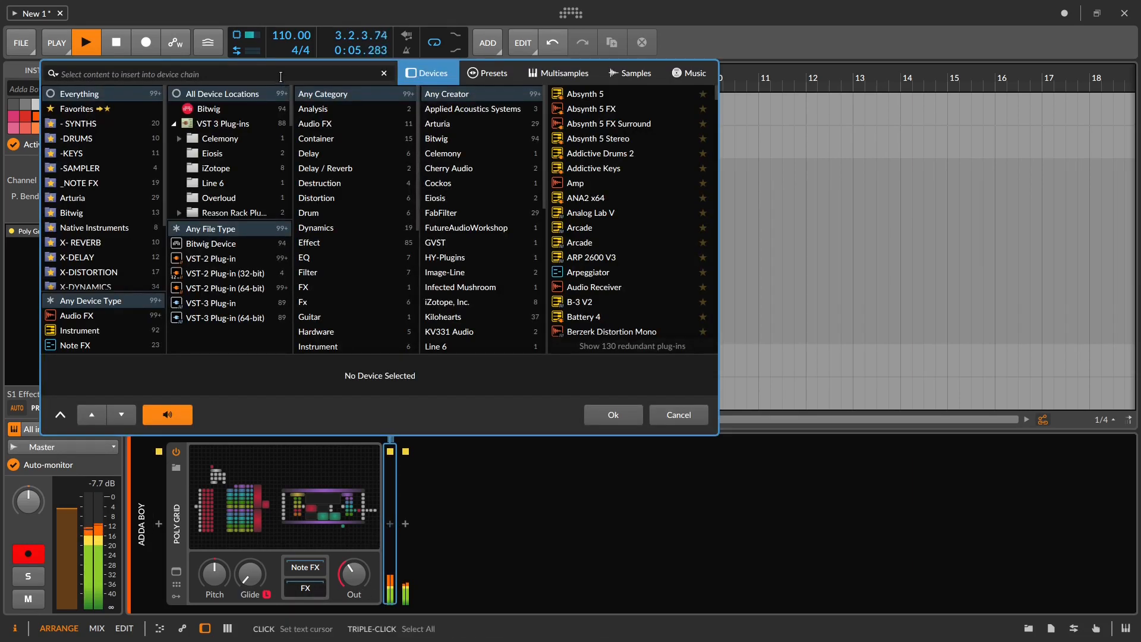
{"action": "type", "text": "DELAY"}
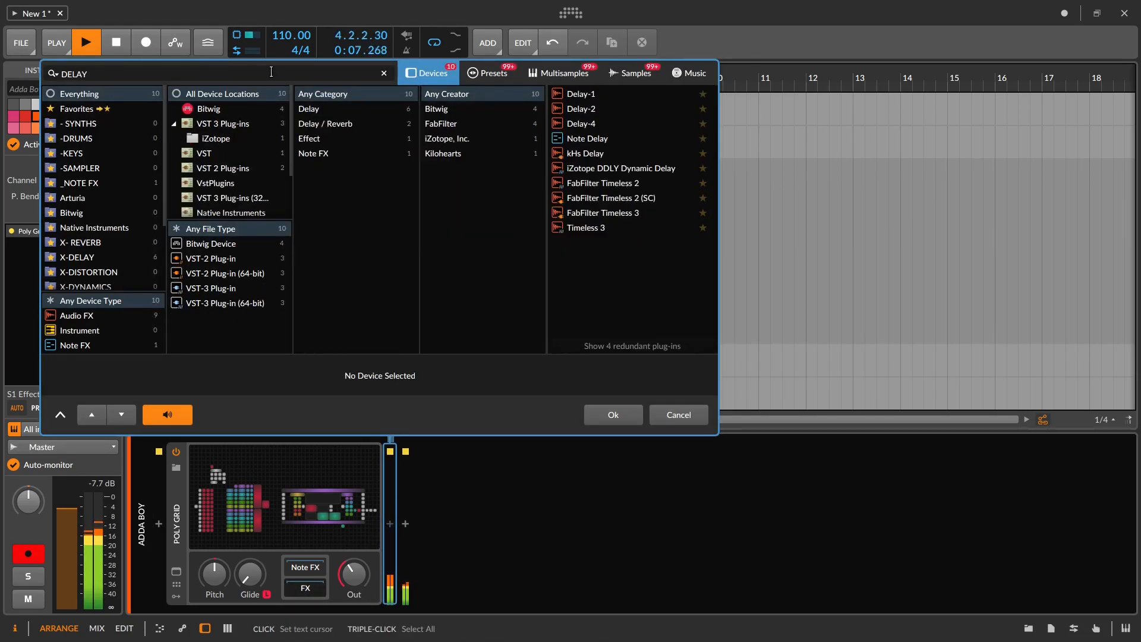
{"action": "left_click", "coordinate": [611, 108]}
{"action": "left_click", "coordinate": [628, 413]}
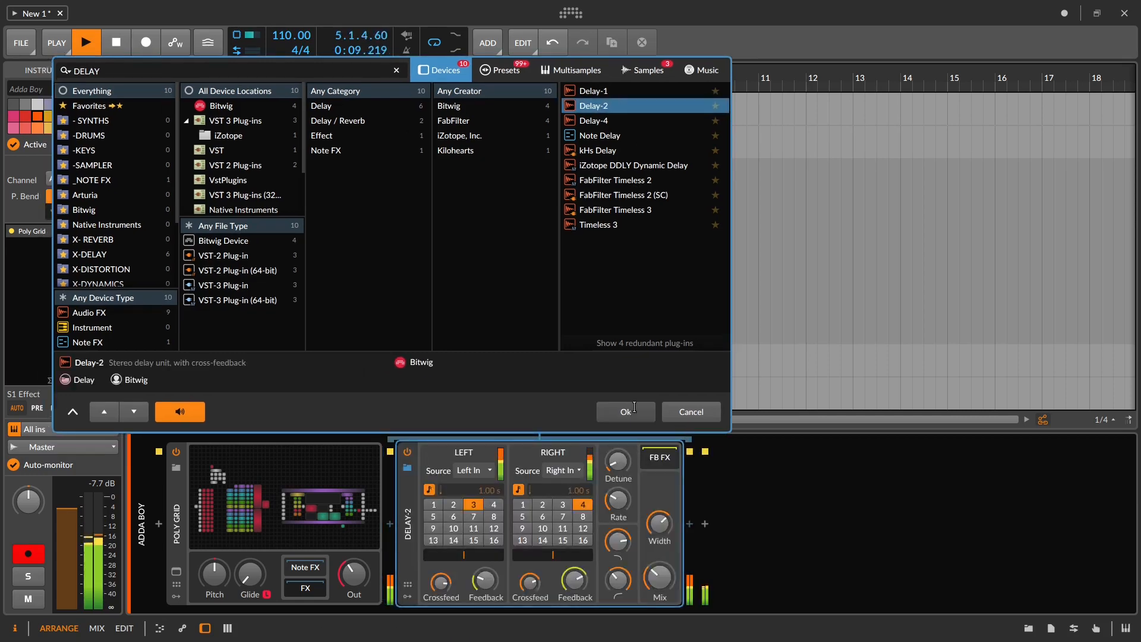
Insert the Bitwig Reverb device after Delay-2 in the Adda Boy chain.
{"action": "left_click", "coordinate": [689, 524]}
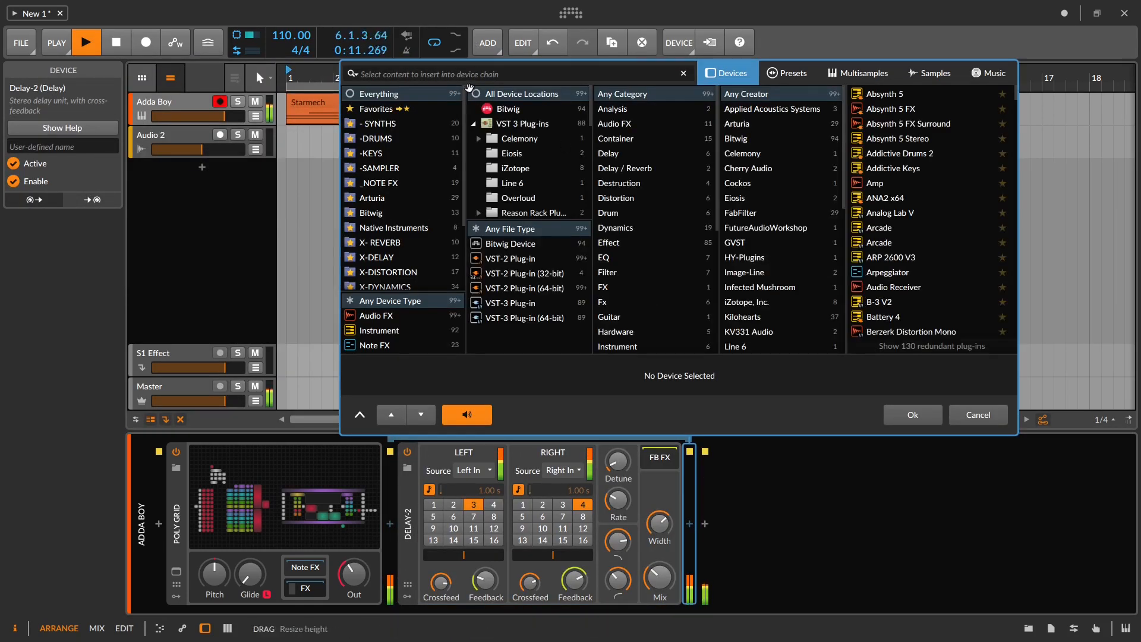
{"action": "type", "text": "REVER"}
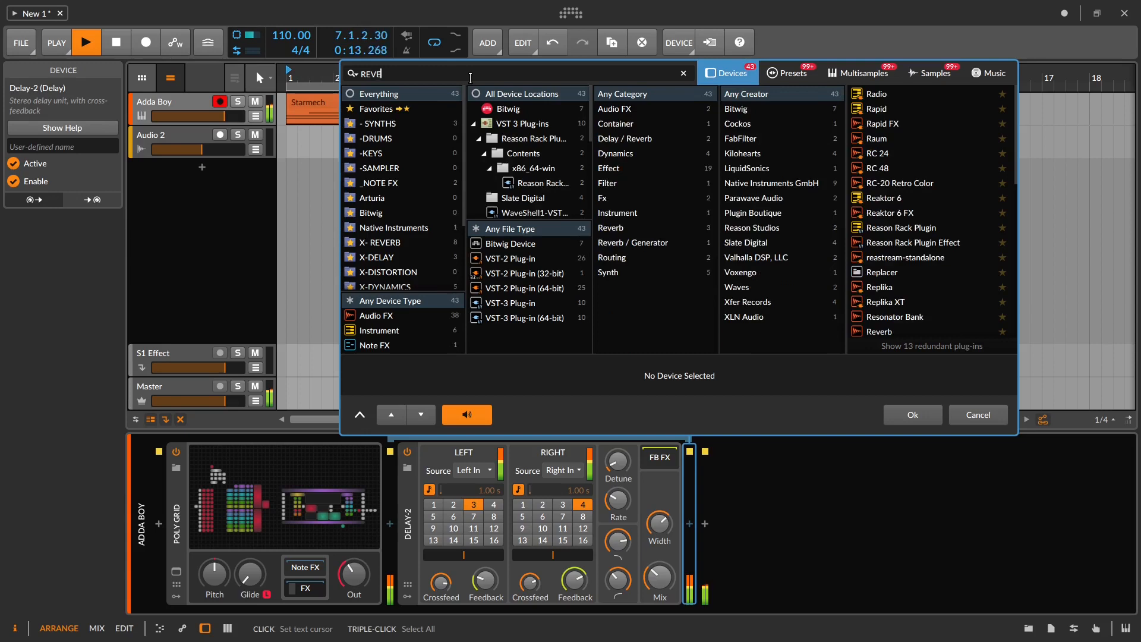
{"action": "left_click", "coordinate": [879, 94]}
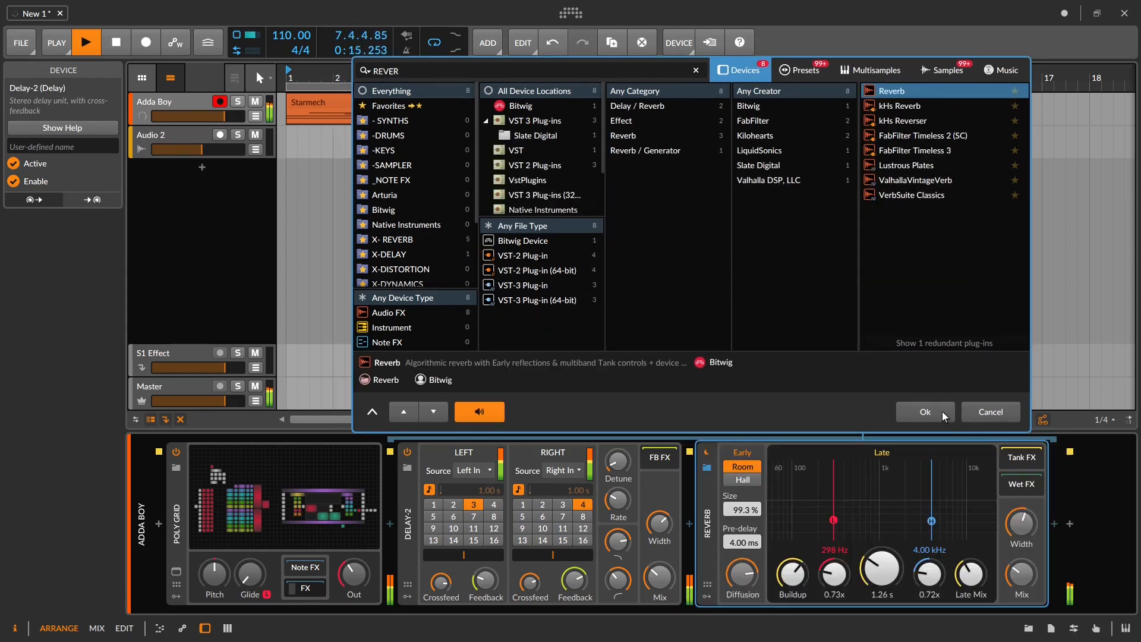
{"action": "left_click", "coordinate": [913, 415]}
{"action": "left_click_drag", "start_coordinate": [1024, 577], "coordinate": [1023, 574]}
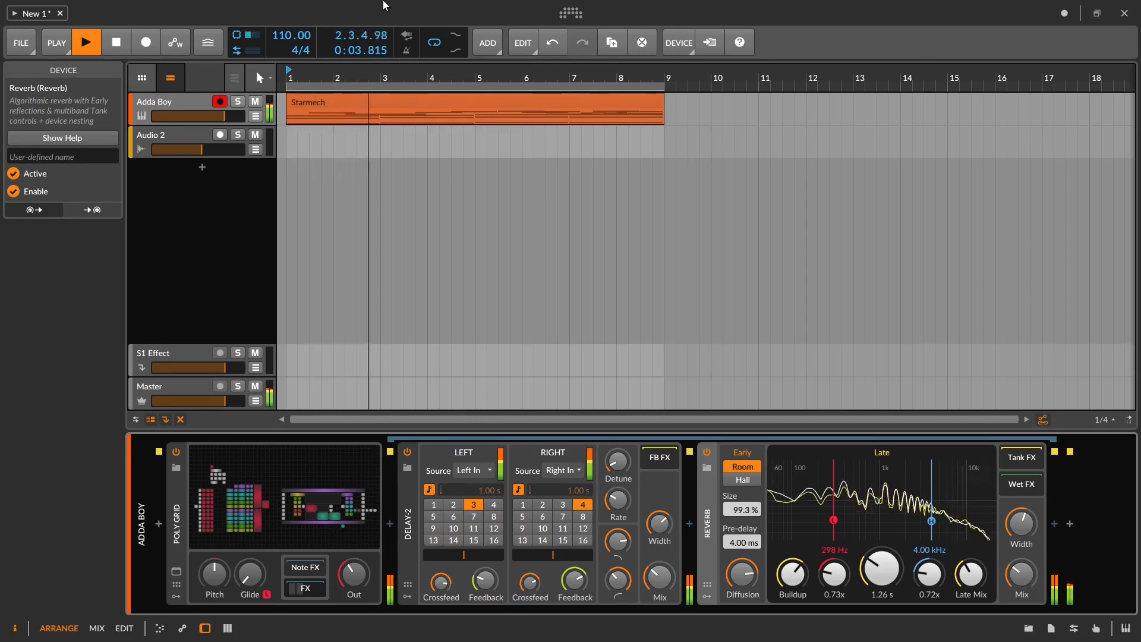
Stop playback and reopen the Adda Boy Poly Grid editor.
{"action": "left_click", "coordinate": [116, 46]}
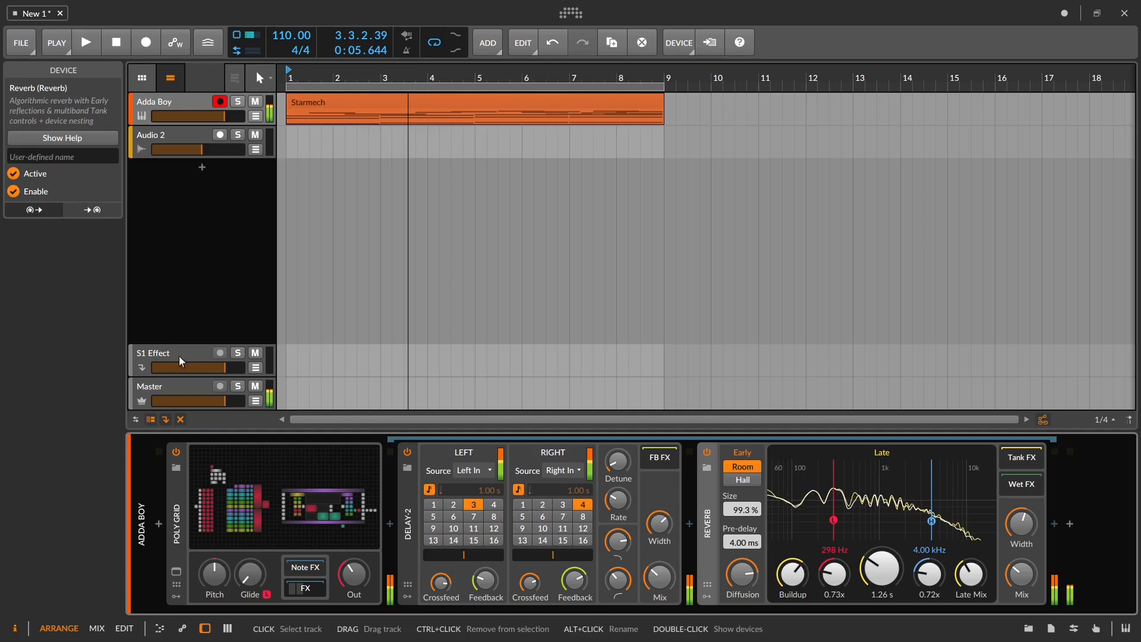
{"action": "left_click", "coordinate": [294, 530]}
{"action": "scroll", "coordinate": [540, 236], "scroll_direction": "up", "scroll_amount": 4}
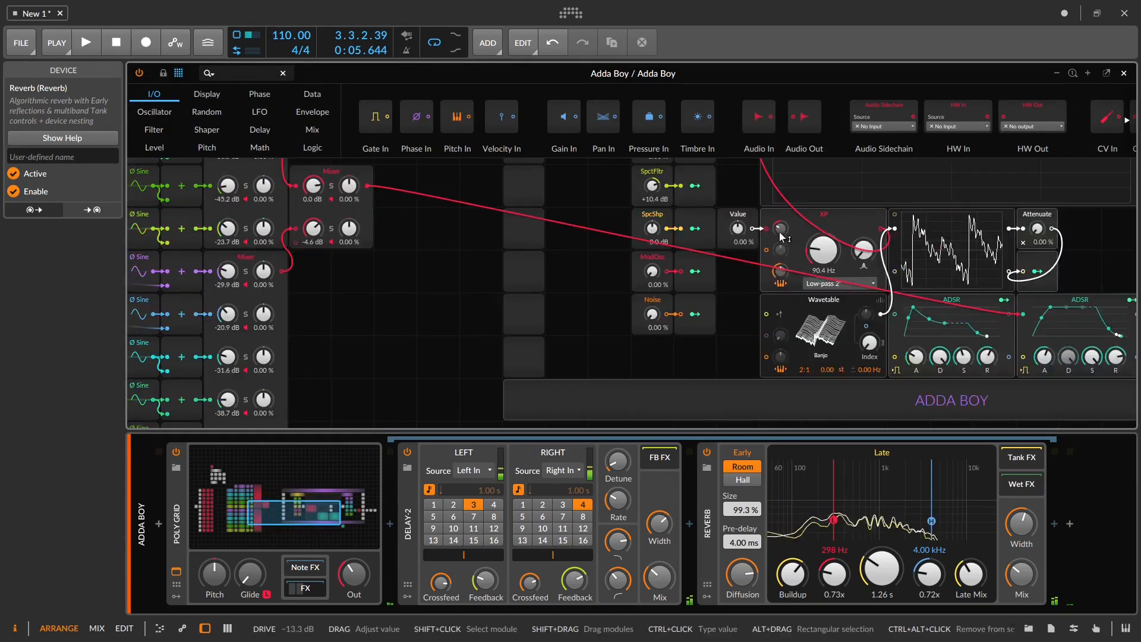
{"action": "scroll", "coordinate": [541, 237], "scroll_direction": "down", "scroll_amount": 2}
Try to move the macro section away from the oscillator stack as one block, and undo the move.
{"action": "left_click_drag", "start_coordinate": [1083, 195], "coordinate": [484, 424]}
{"action": "scroll", "coordinate": [631, 292], "scroll_direction": "up", "scroll_amount": 1}
{"action": "scroll", "coordinate": [525, 236], "scroll_direction": "up", "scroll_amount": 1}
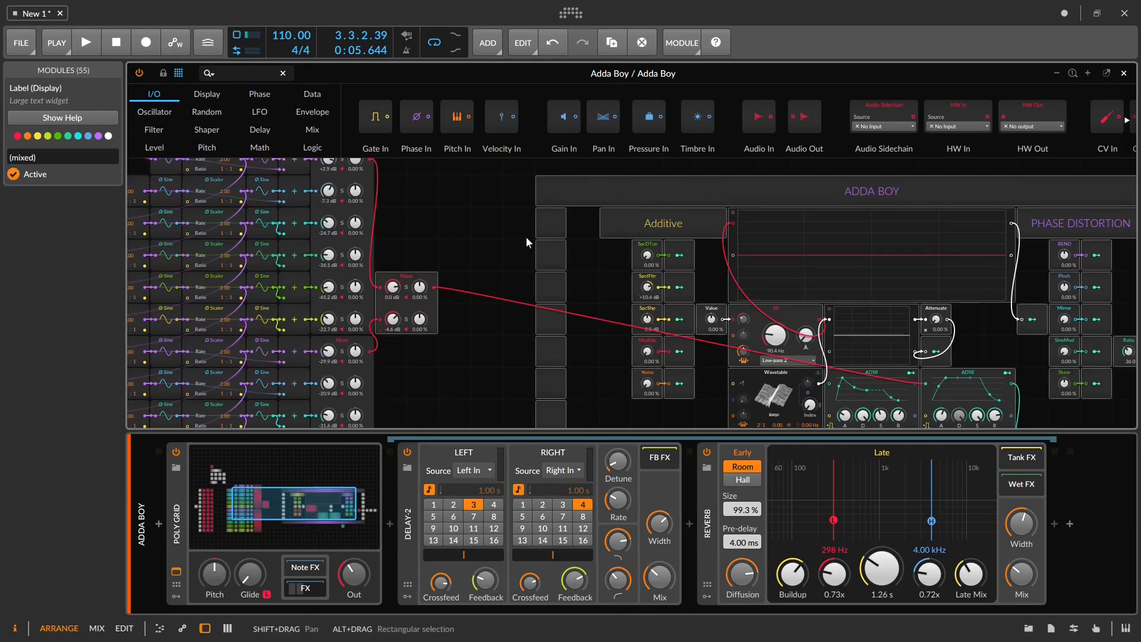
{"action": "left_click_drag", "start_coordinate": [570, 194], "coordinate": [1132, 353]}
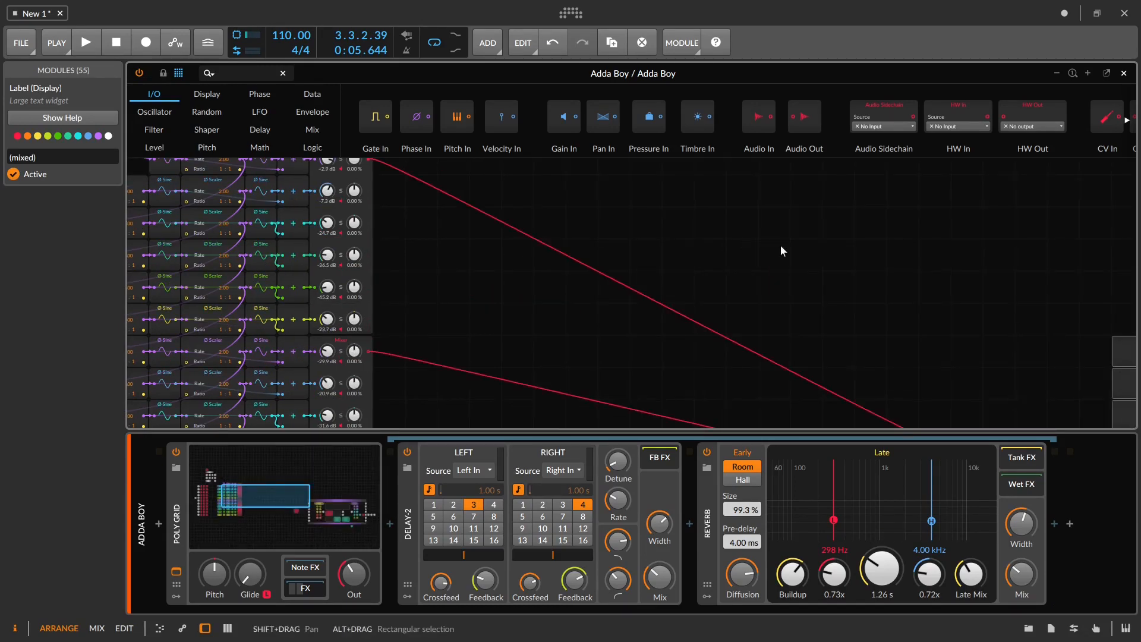
{"action": "key", "text": "ctrl+z"}
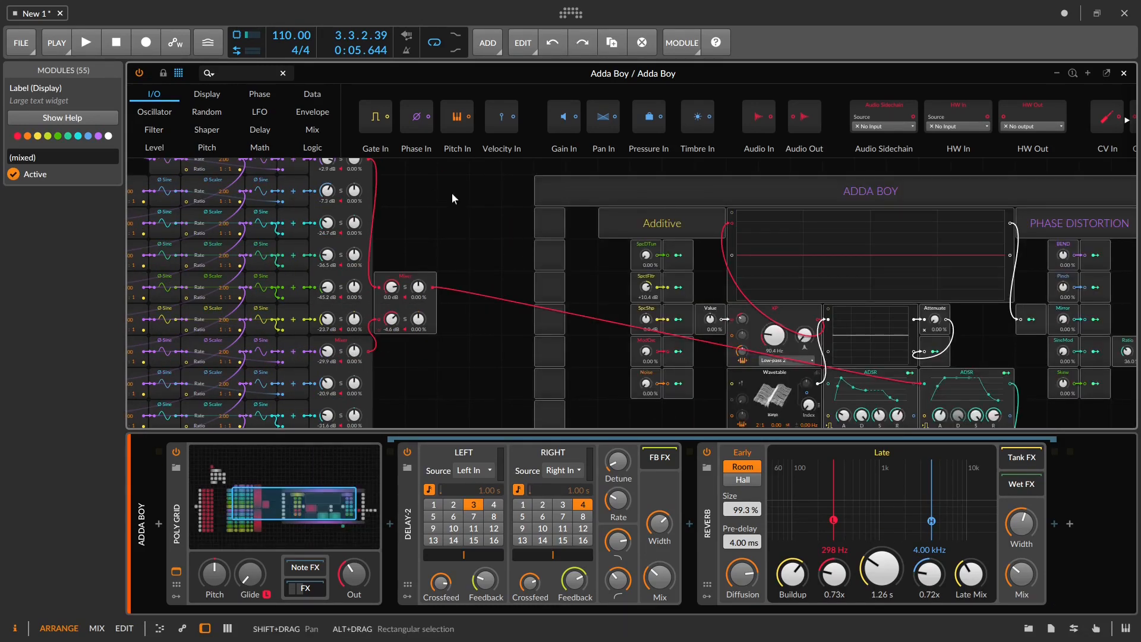
Examine the phase-shaping modules above the oscillator stack and the macro section, selecting each group as a block.
{"action": "scroll", "coordinate": [455, 194], "scroll_direction": "up", "scroll_amount": 3}
{"action": "left_click_drag", "start_coordinate": [437, 185], "coordinate": [4, 208]}
{"action": "scroll", "coordinate": [573, 242], "scroll_direction": "up", "scroll_amount": 2}
{"action": "left_click_drag", "start_coordinate": [599, 182], "coordinate": [203, 357]}
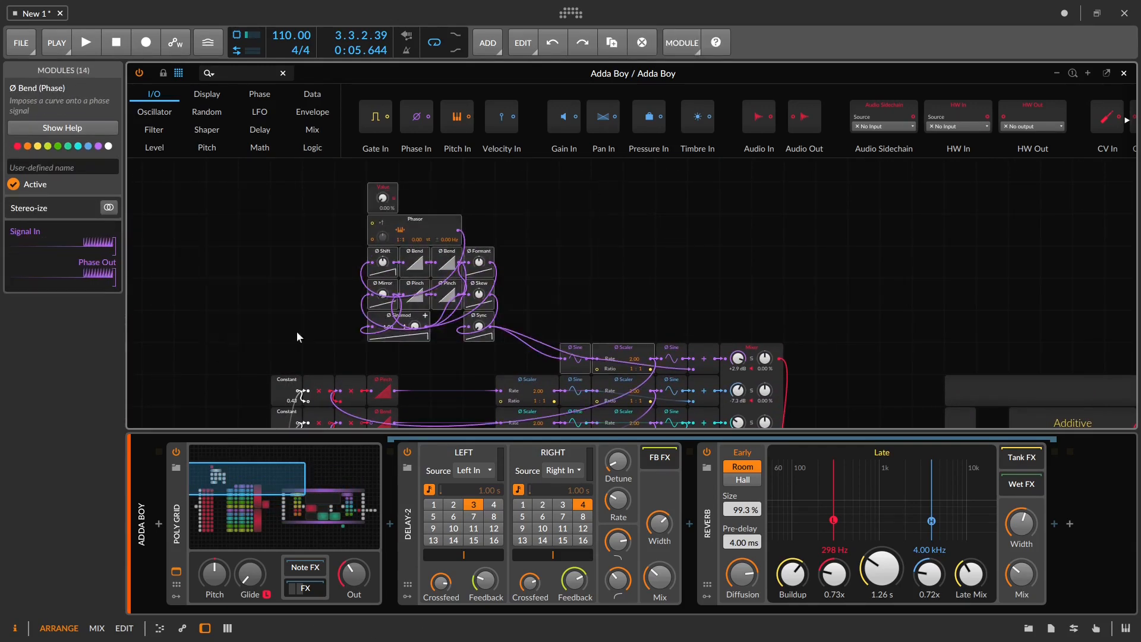
{"action": "left_click_drag", "start_coordinate": [922, 241], "coordinate": [1135, 463]}
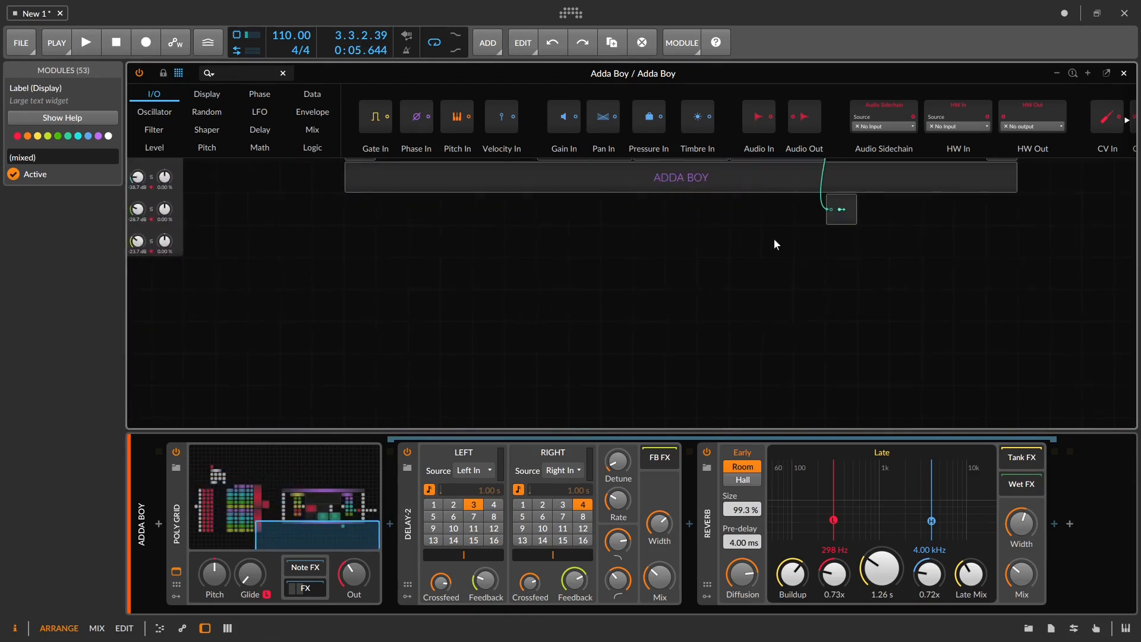
{"action": "scroll", "coordinate": [882, 273], "scroll_direction": "up", "scroll_amount": 2}
{"action": "scroll", "coordinate": [883, 273], "scroll_direction": "up", "scroll_amount": 3}
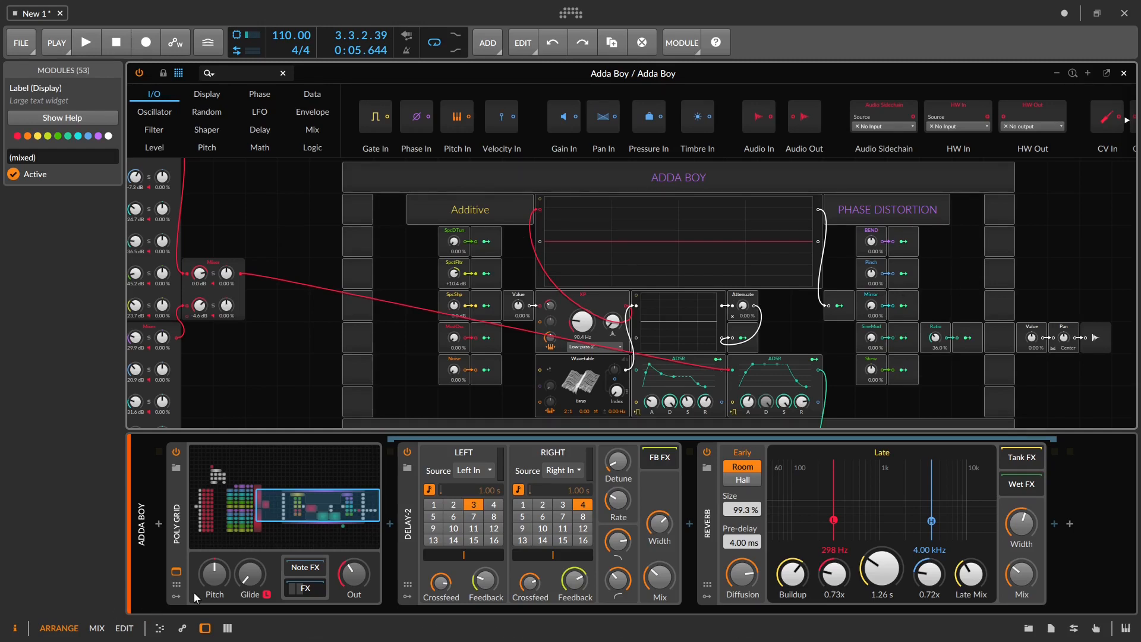
Show the Poly Grid's modulator slots and insert an LFO modulator in the first slot.
{"action": "left_click", "coordinate": [175, 597]}
{"action": "left_click", "coordinate": [199, 468]}
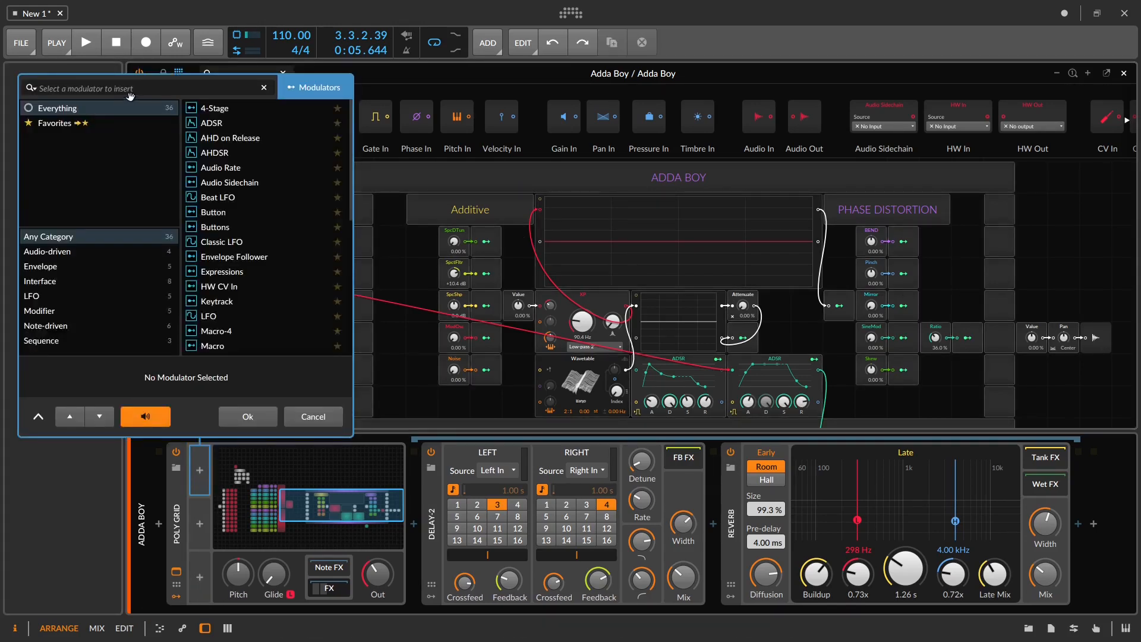
{"action": "type", "text": "LOF"}
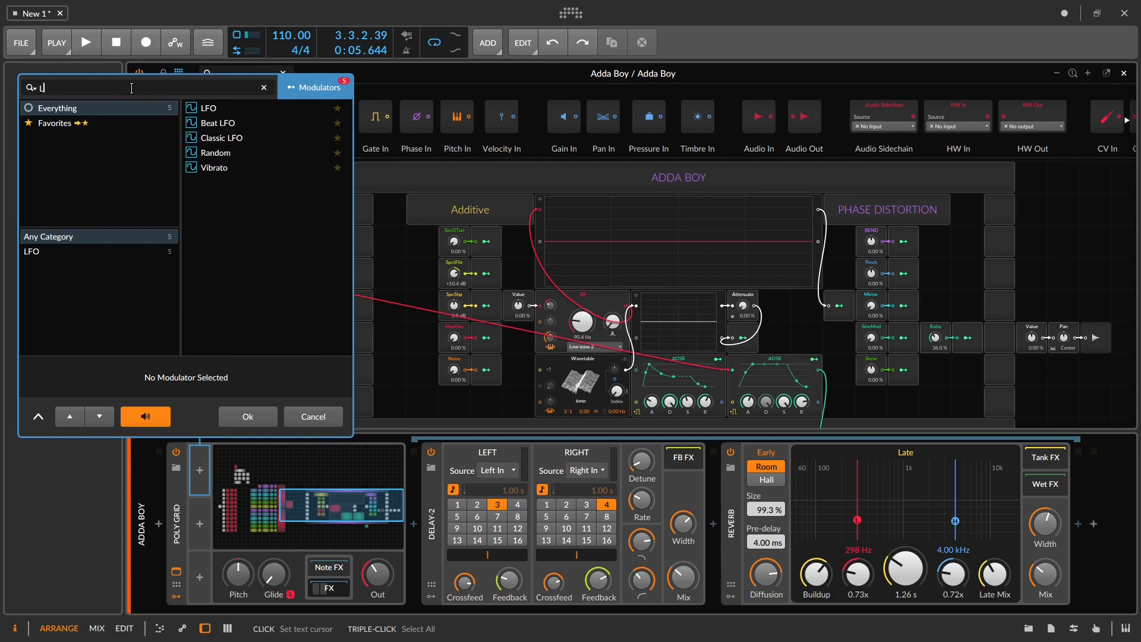
{"action": "key", "text": "BackSpace"}
{"action": "key", "text": "BackSpace"}
{"action": "left_click", "coordinate": [252, 108]}
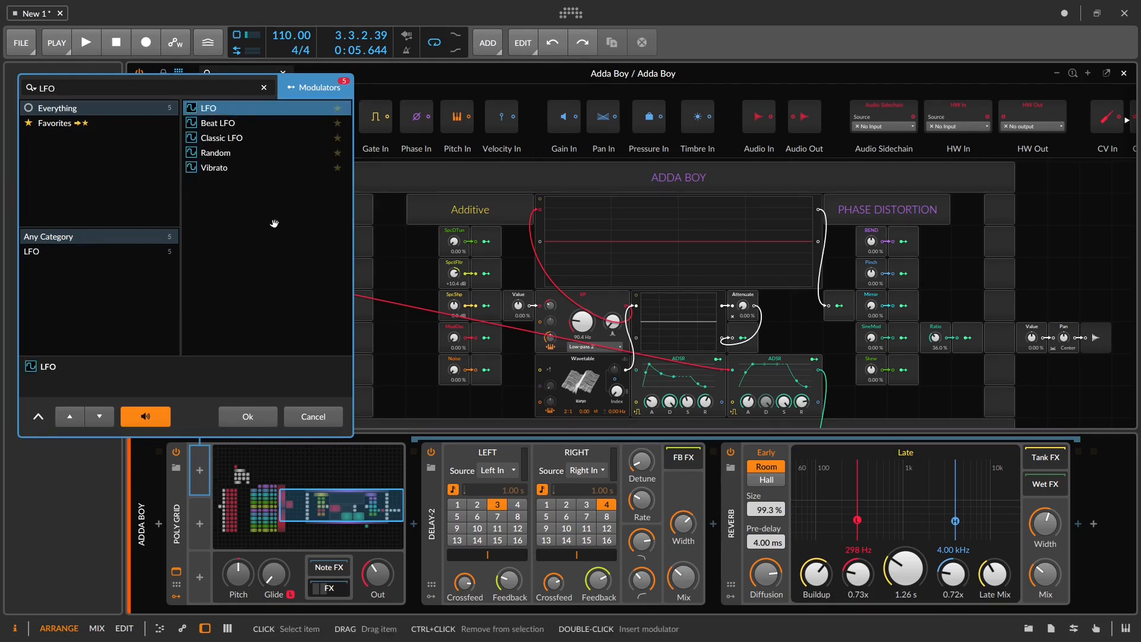
{"action": "left_click", "coordinate": [253, 415]}
Map the LFO to SpctFltr -0.320, SpcShp +0.224, Mirror +0.200, Pinch +0.080 and Skew -0.104, auditioning it with the looped clip.
{"action": "left_click", "coordinate": [213, 487]}
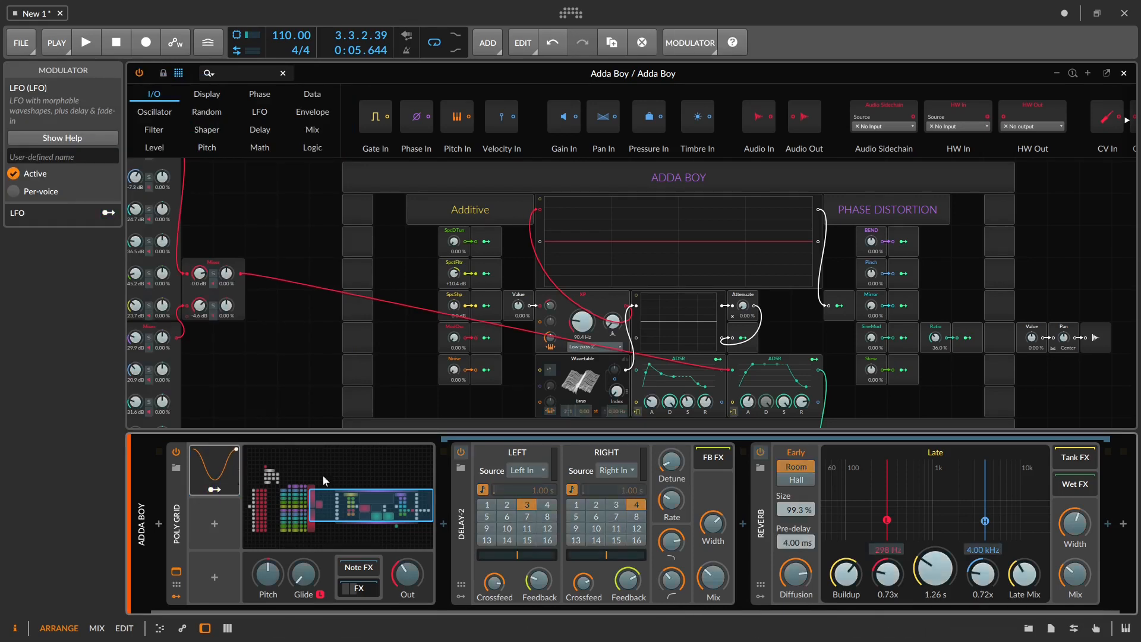
{"action": "left_click_drag", "start_coordinate": [455, 271], "coordinate": [454, 301]}
{"action": "key", "text": "space"}
{"action": "left_click_drag", "start_coordinate": [871, 306], "coordinate": [872, 281]}
{"action": "left_click_drag", "start_coordinate": [872, 367], "coordinate": [872, 370]}
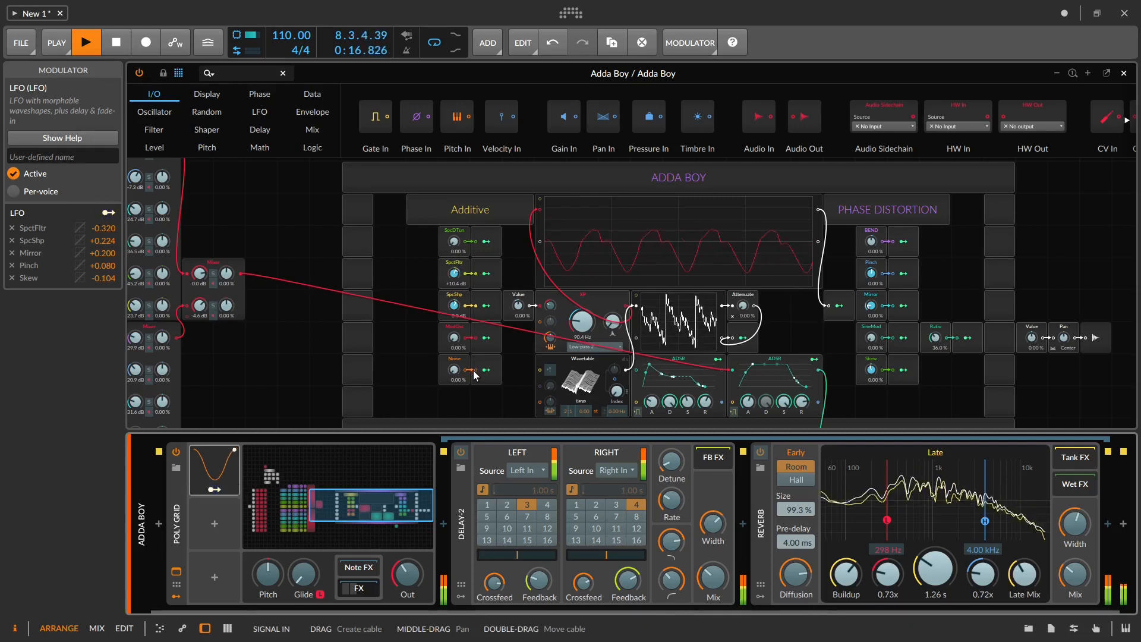
{"action": "key", "text": "space"}
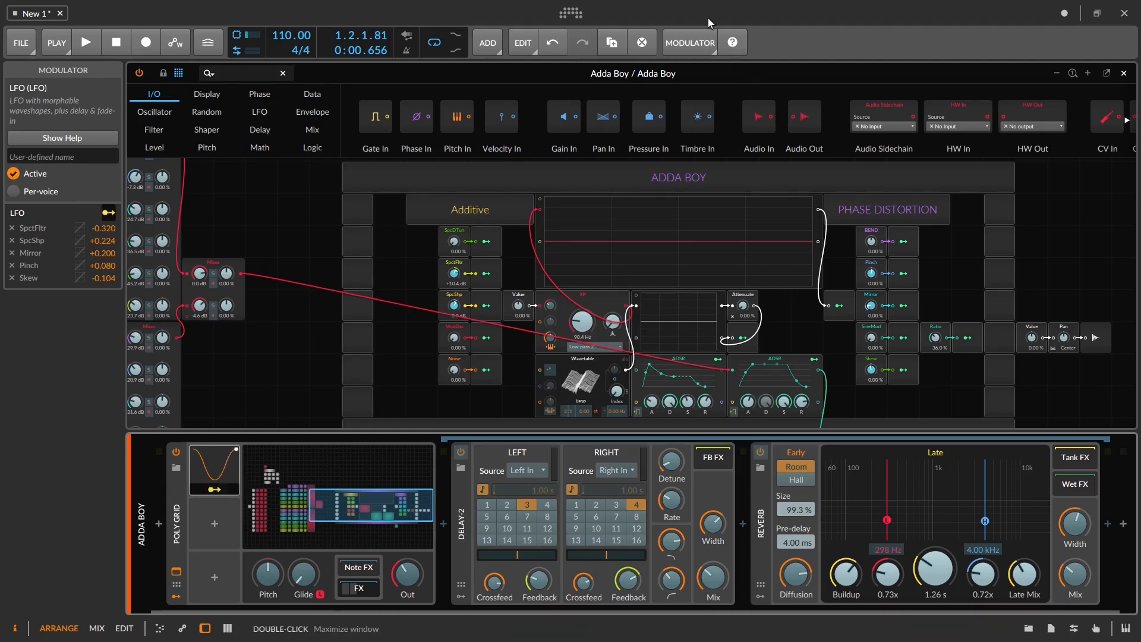
Hide the device panel and review the patch's phase, oscillator and macro modules, selecting them in groups.
{"action": "left_click_drag", "start_coordinate": [703, 431], "coordinate": [596, 640]}
{"action": "left_click_drag", "start_coordinate": [1092, 199], "coordinate": [3, 533]}
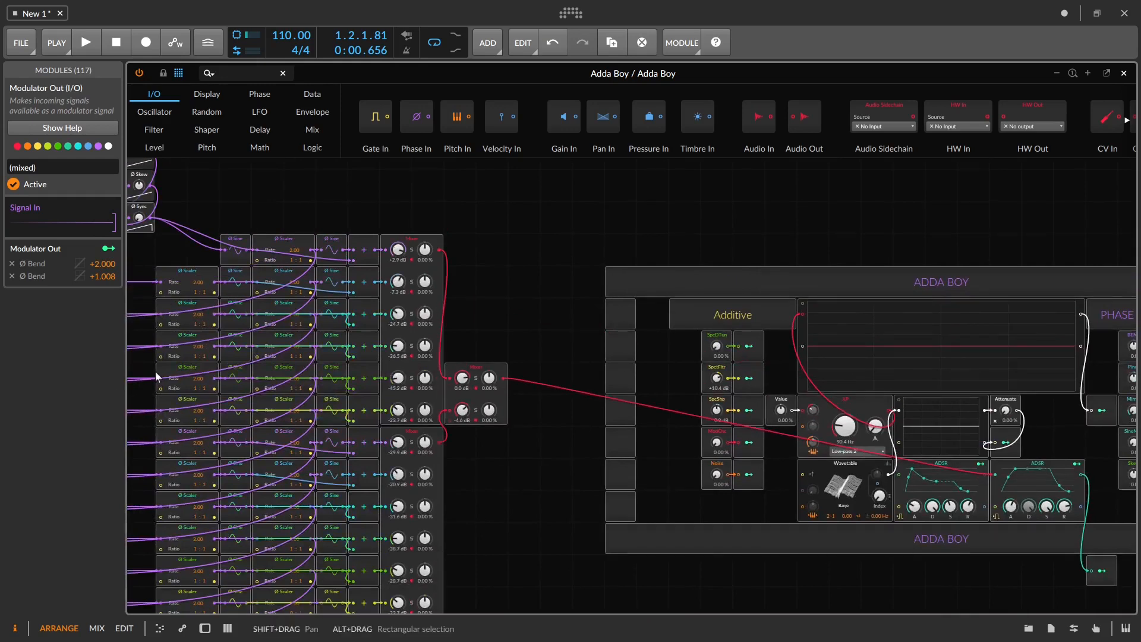
{"action": "left_click_drag", "start_coordinate": [500, 196], "coordinate": [487, 285]}
{"action": "scroll", "coordinate": [986, 296], "scroll_direction": "up", "scroll_amount": 3}
{"action": "scroll", "coordinate": [511, 381], "scroll_direction": "down", "scroll_amount": 3}
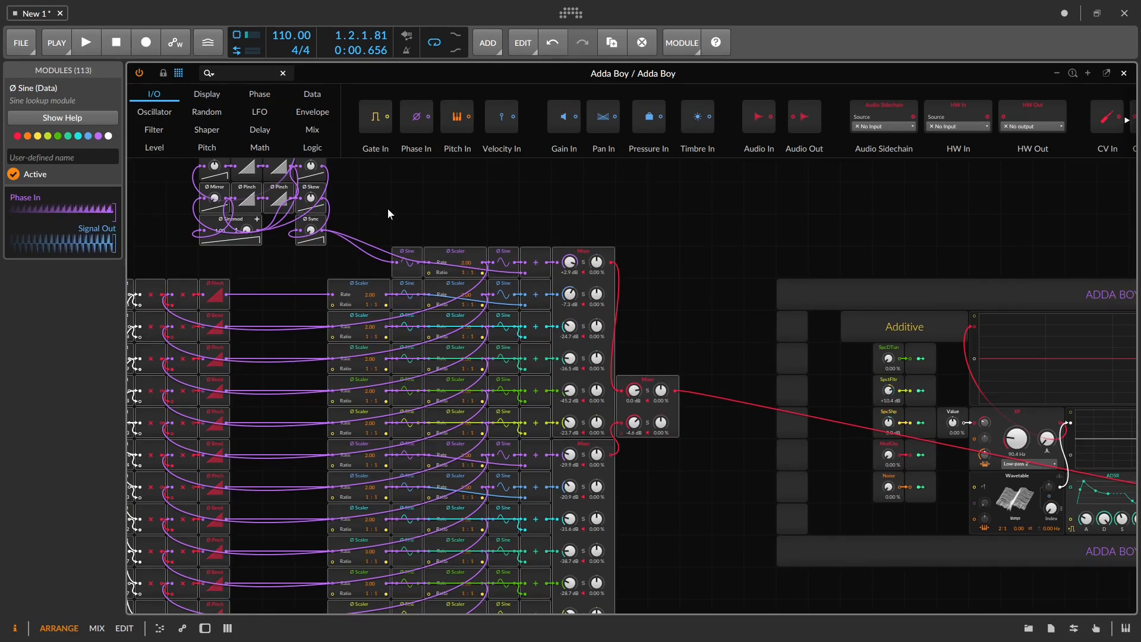
{"action": "left_click_drag", "start_coordinate": [764, 248], "coordinate": [1049, 624]}
{"action": "left_click_drag", "start_coordinate": [1003, 206], "coordinate": [127, 612]}
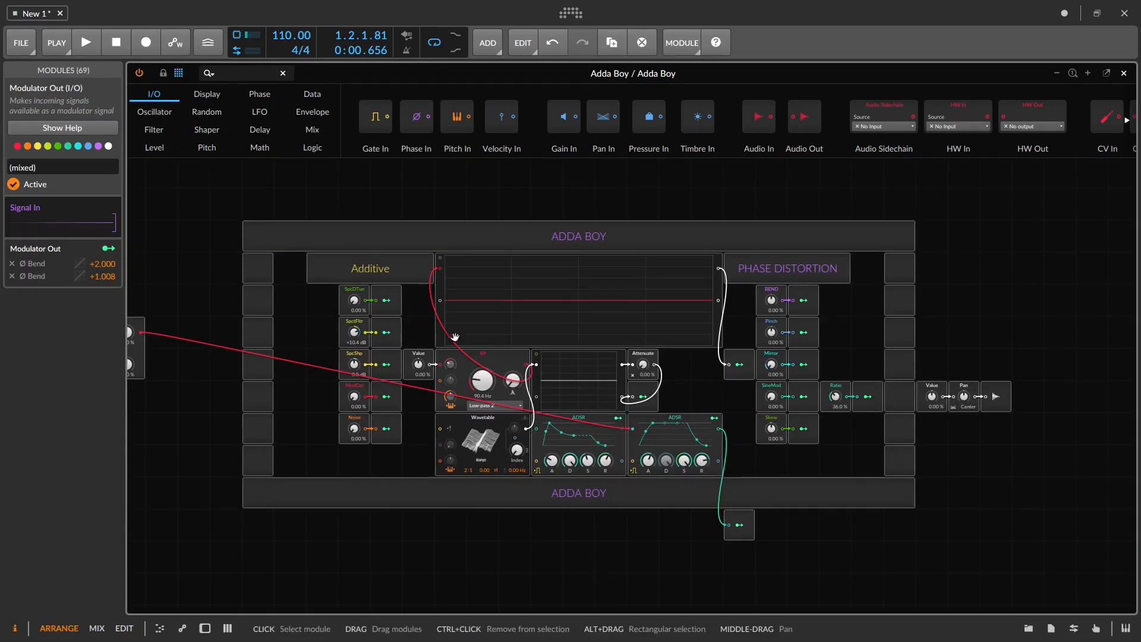